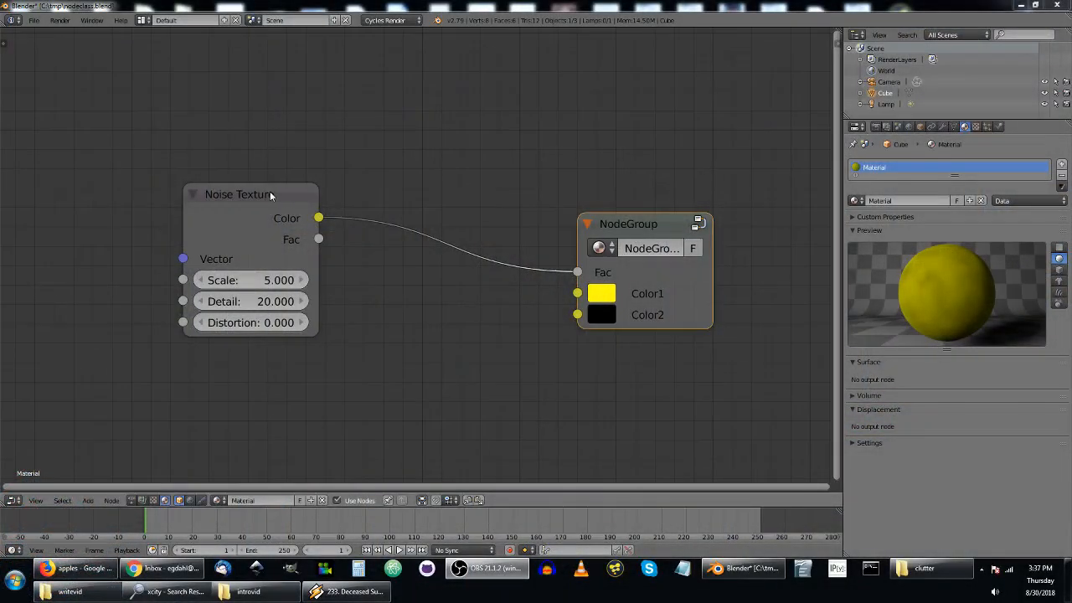
# Add a Math node and place it between the Noise Texture and NodeGroup nodes, below their link.
pyautogui.click(270, 195)
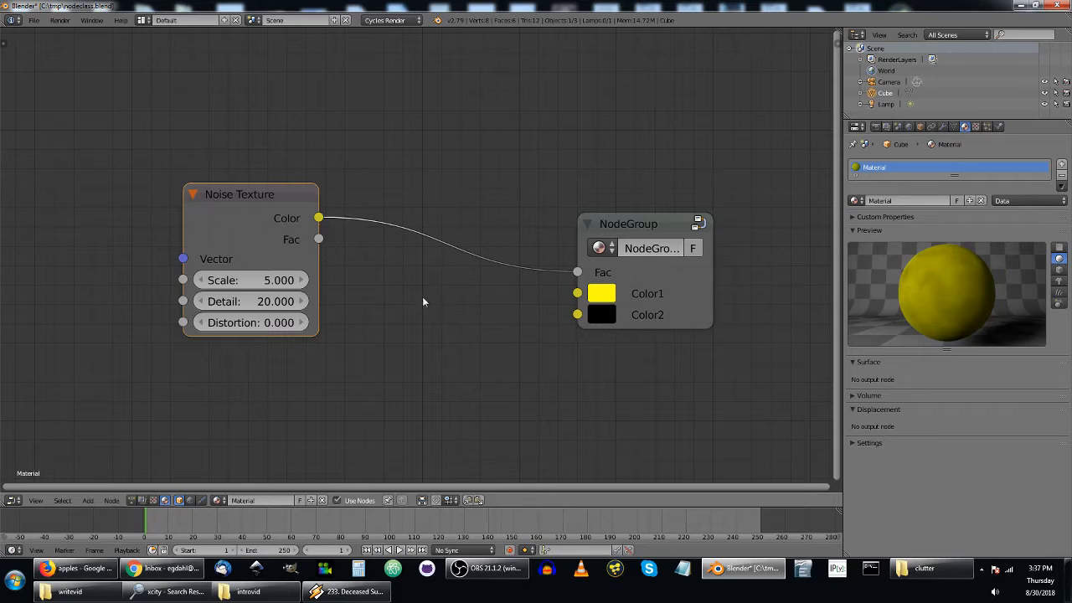
pyautogui.hotkey('shift', 'a')
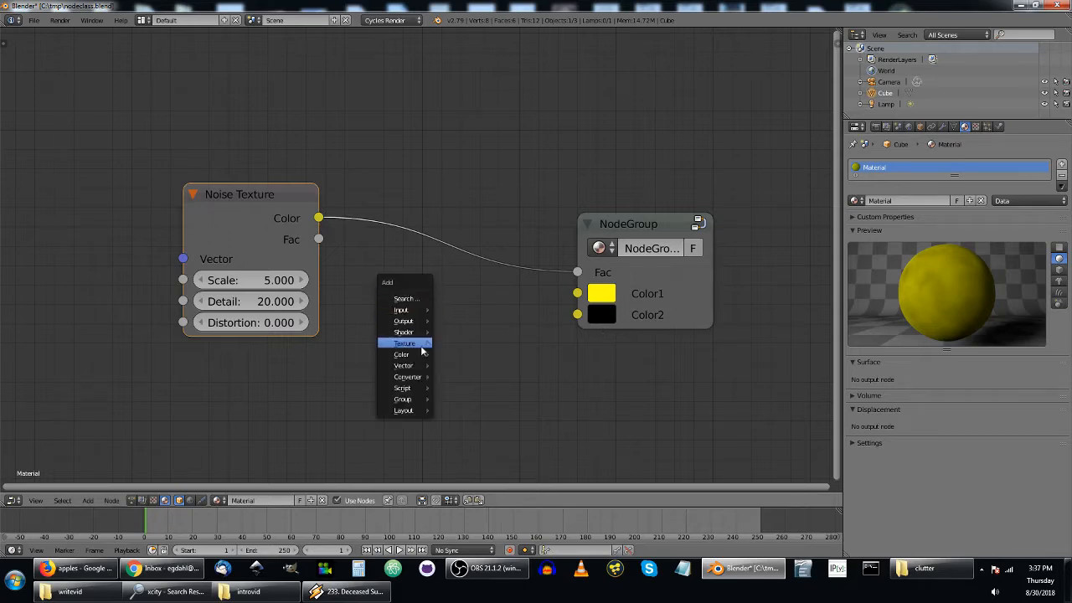
pyautogui.moveTo(423, 356)
pyautogui.moveTo(414, 377)
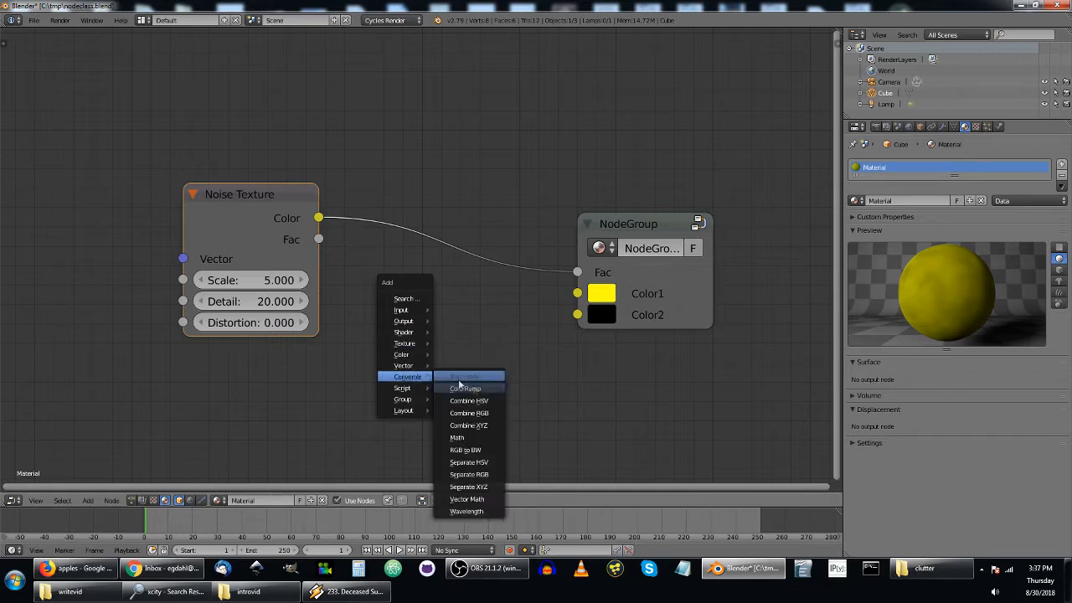
pyautogui.click(459, 437)
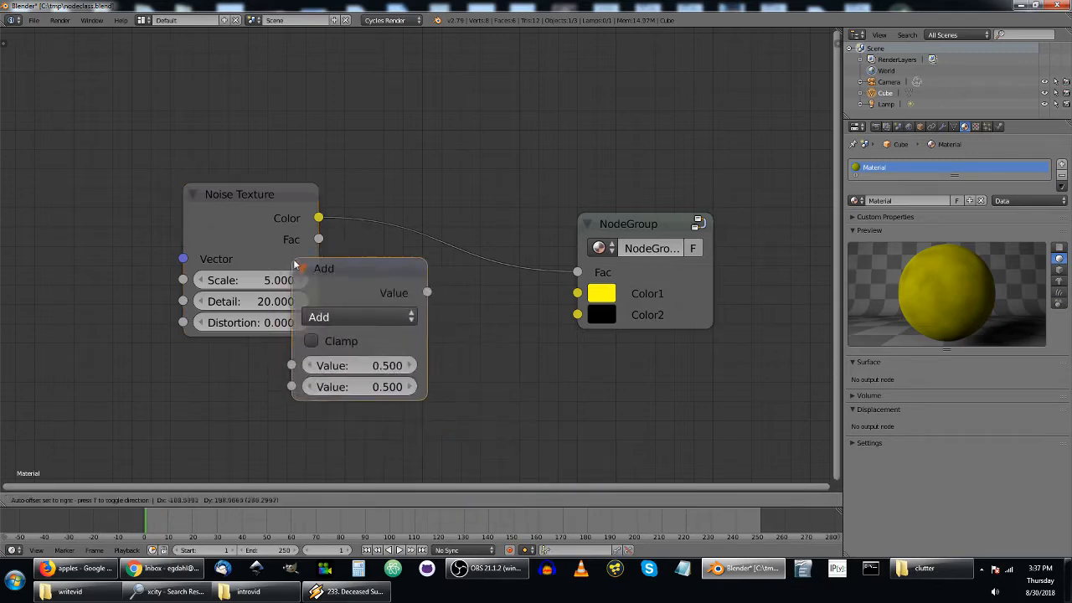
pyautogui.click(355, 285)
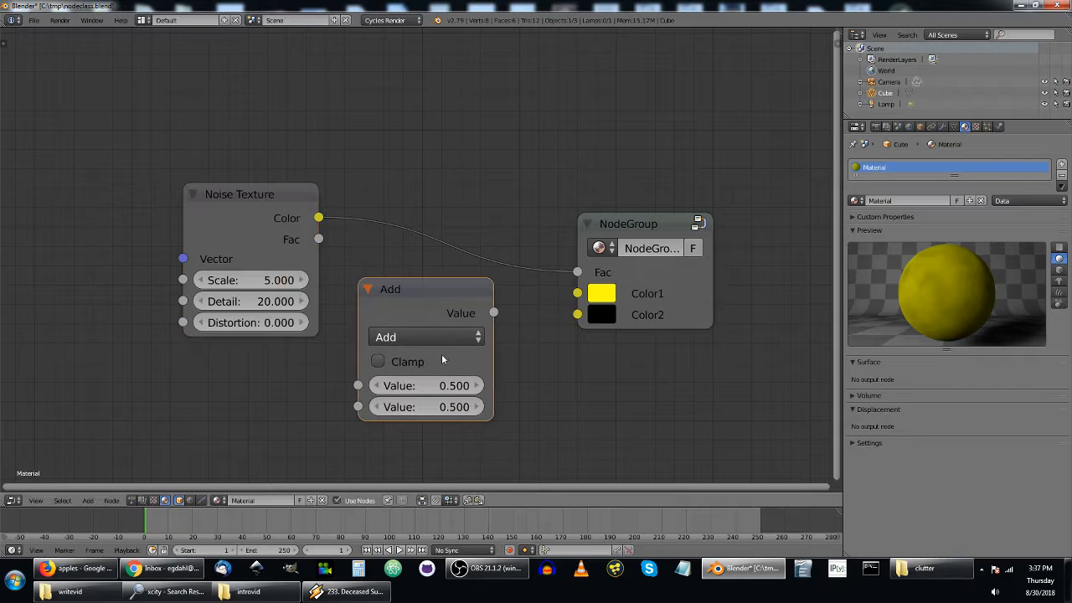
# Set the Math node's operation to Greater Than and insert it into the link between Noise Texture and NodeGroup.
pyautogui.click(426, 336)
pyautogui.click(431, 293)
pyautogui.moveTo(432, 293); pyautogui.dragTo(431, 385)
pyautogui.click(407, 416)
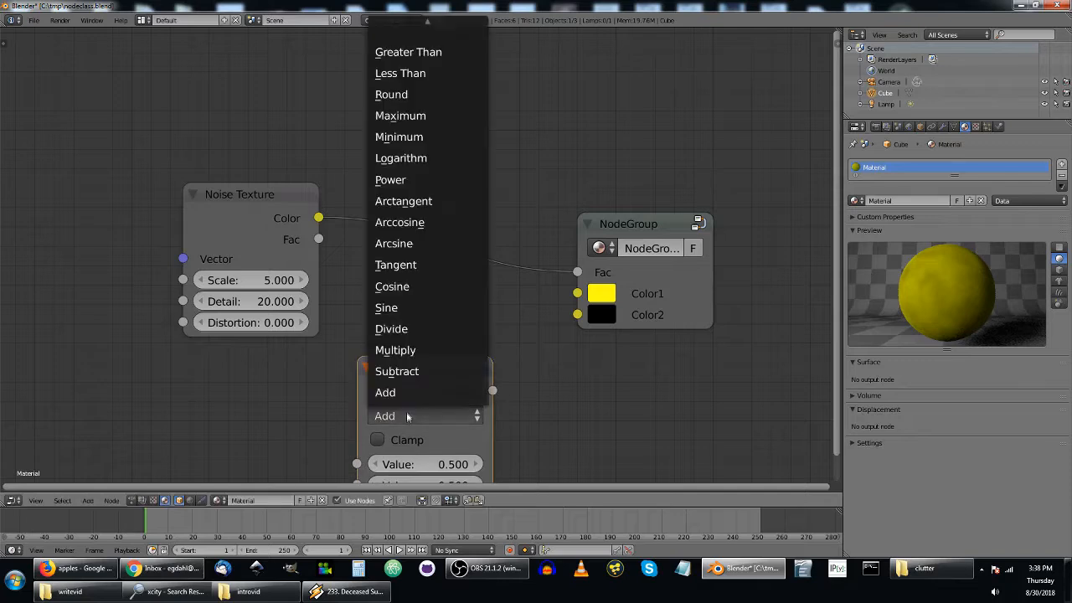
pyautogui.click(416, 54)
pyautogui.moveTo(444, 376); pyautogui.dragTo(473, 218)
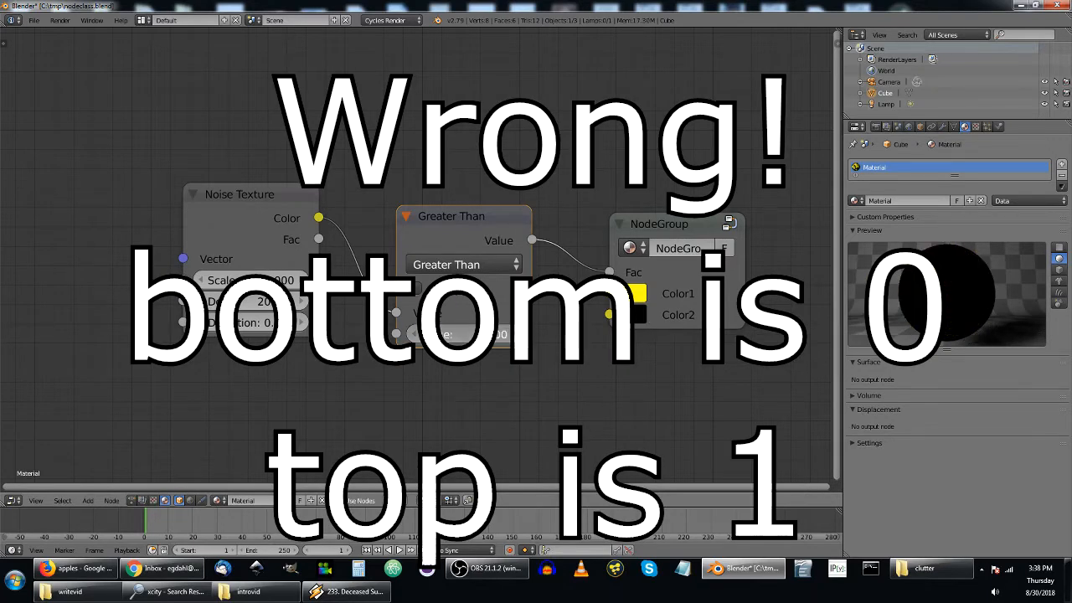
# Try a threshold of -0.8 on the Greater Than node and replace it with a fresh value.
pyautogui.moveTo(464, 334); pyautogui.dragTo(458, 337)
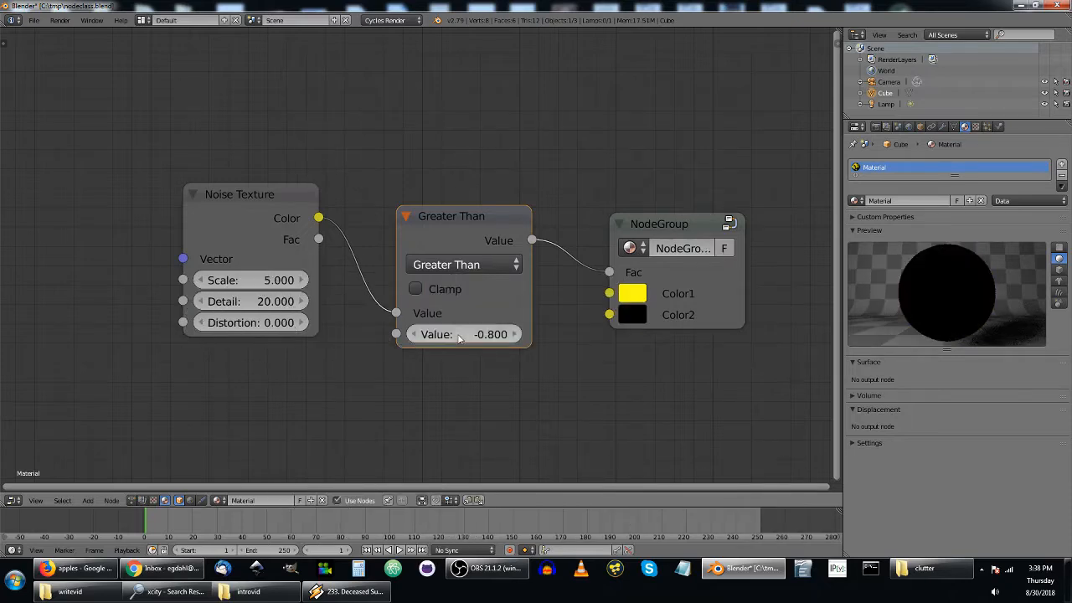
pyautogui.press('Home')
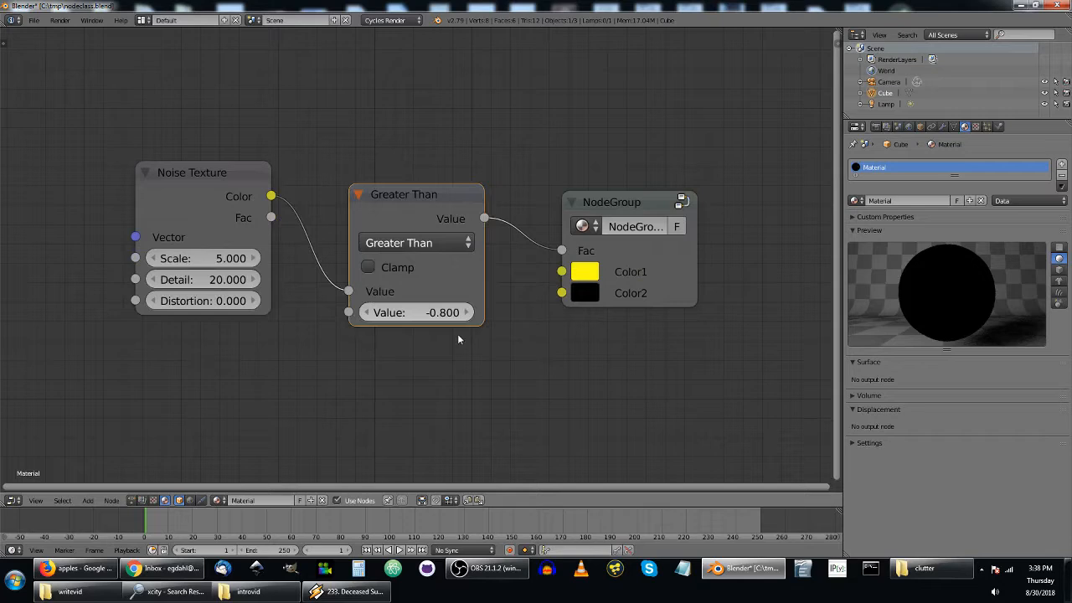
pyautogui.click(444, 308)
pyautogui.press('BackSpace')
pyautogui.press('Return')
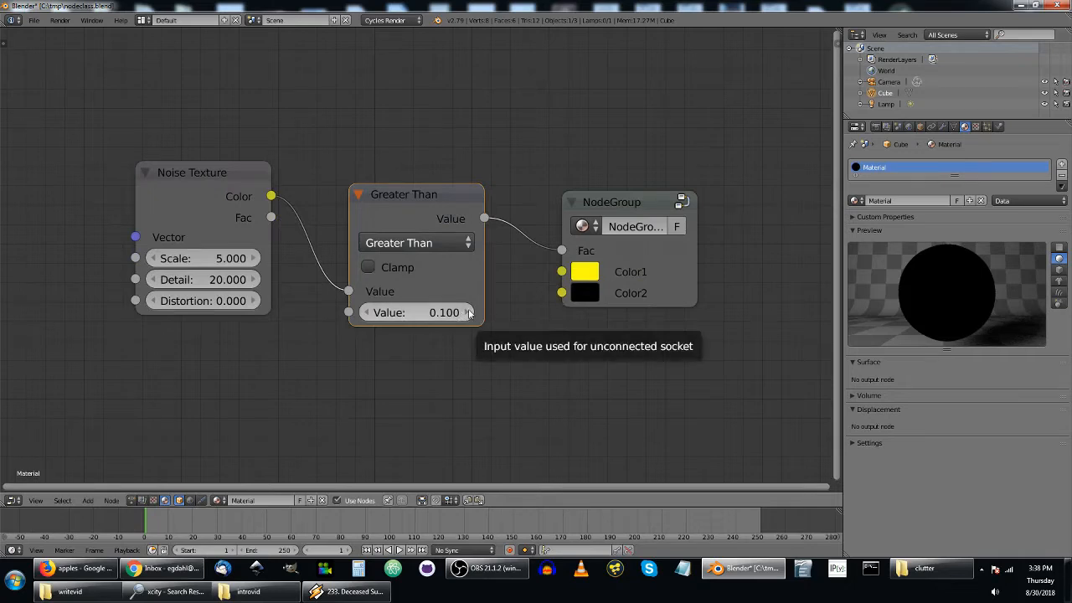
# Raise the Greater Than threshold in 0.1 increments to 0.6, lower it to 0.4, and settle on 0.5.
pyautogui.click(468, 313)
pyautogui.click(468, 312)
pyautogui.click(468, 312)
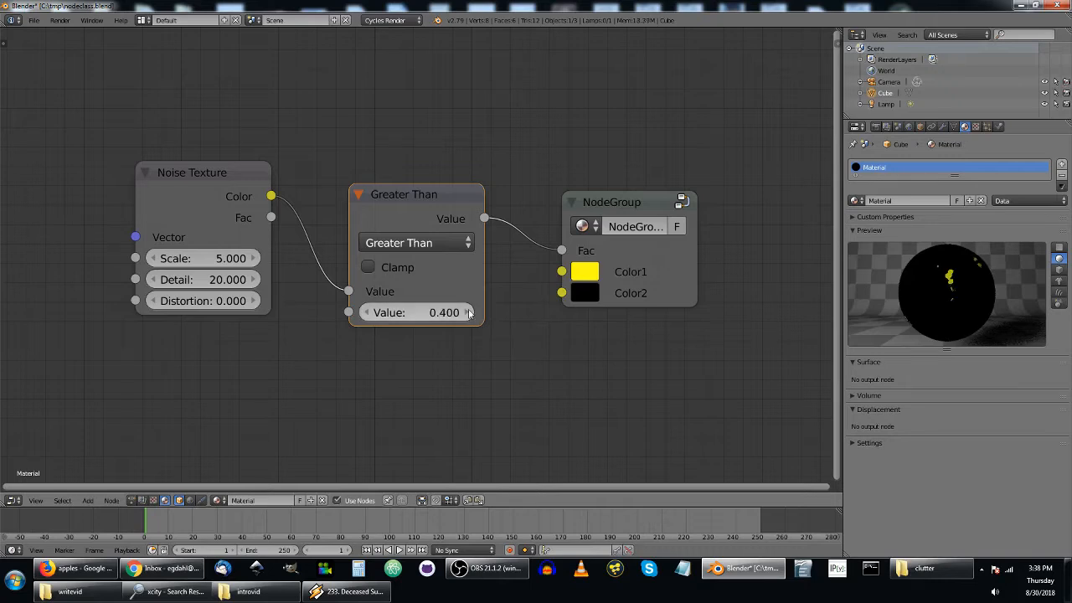
pyautogui.click(468, 313)
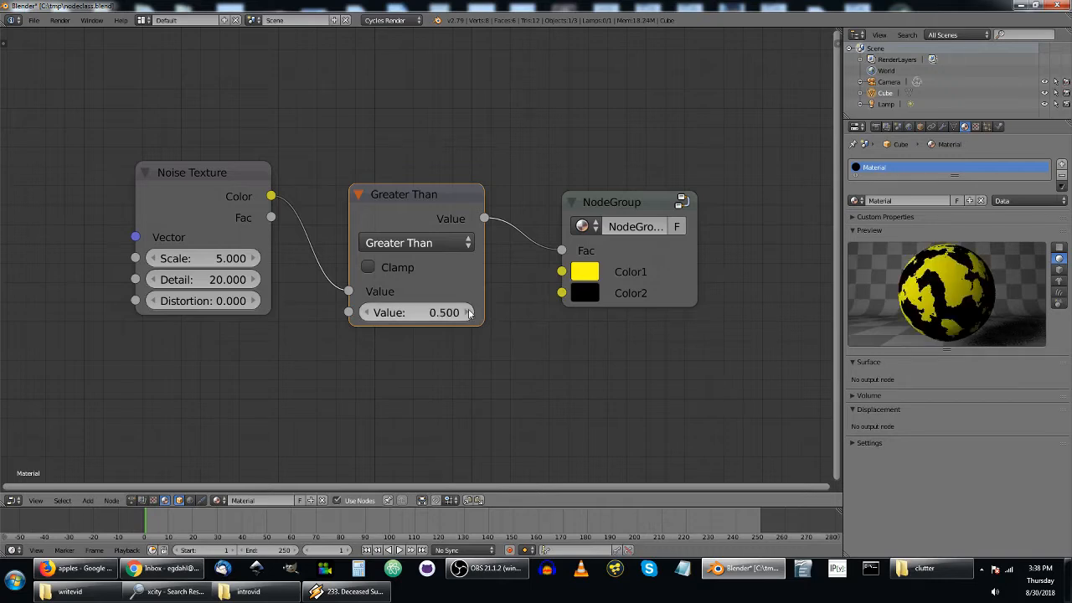
pyautogui.click(468, 312)
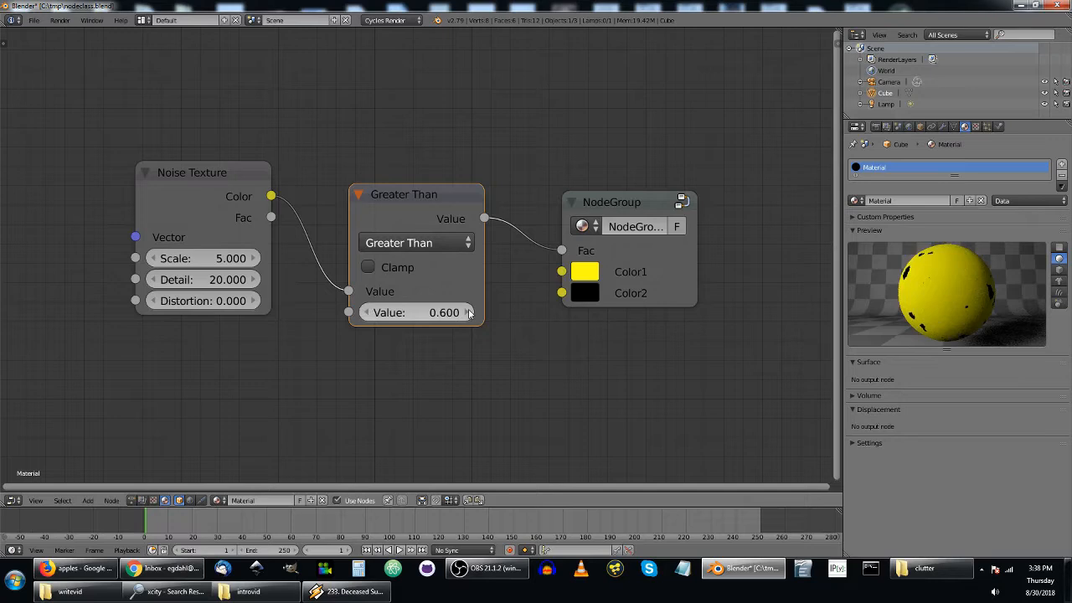
pyautogui.click(369, 313)
pyautogui.click(369, 313)
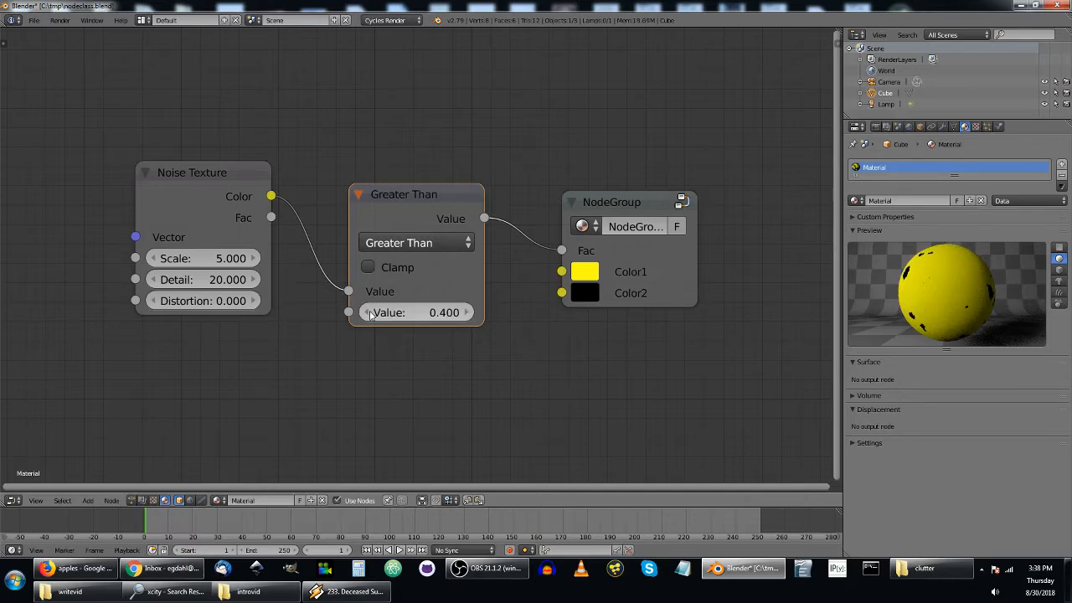
pyautogui.click(467, 312)
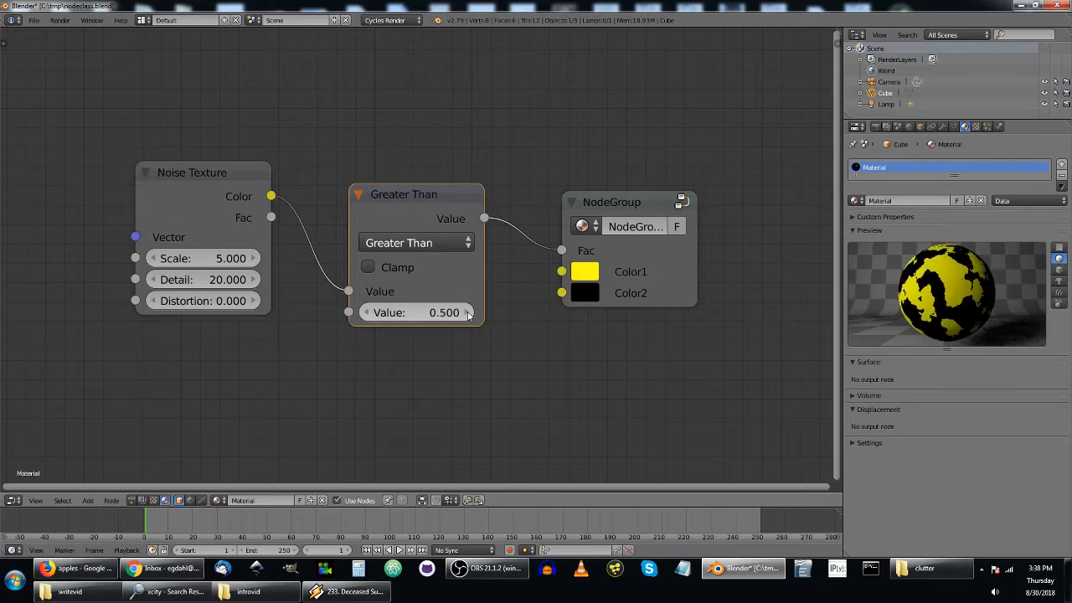
# Set the Noise Texture's Scale to 10.
pyautogui.click(180, 257)
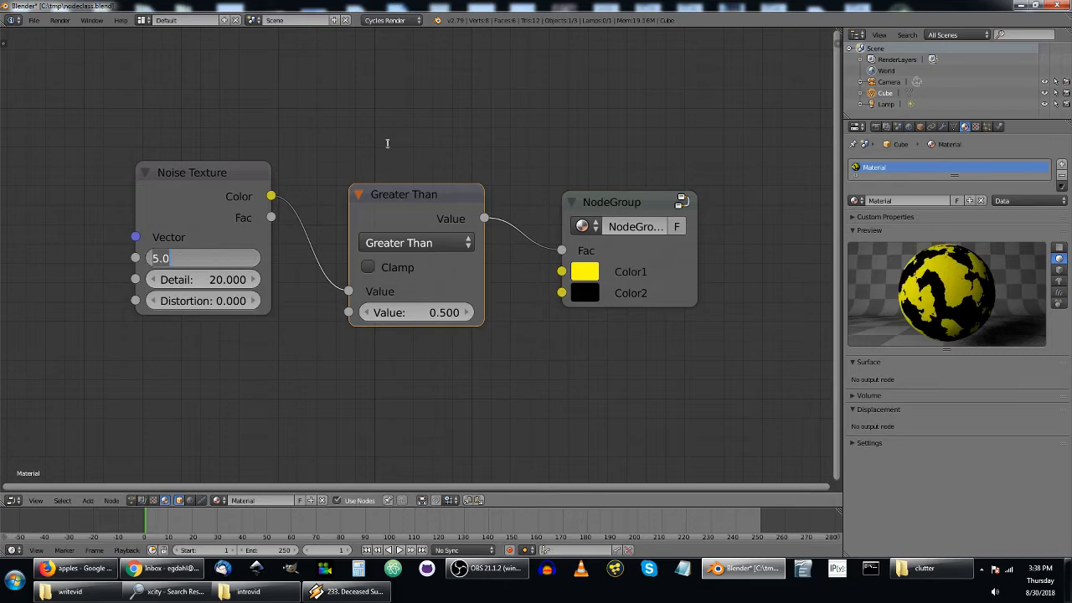
pyautogui.press('BackSpace')
pyautogui.write('10')
pyautogui.press('Return')
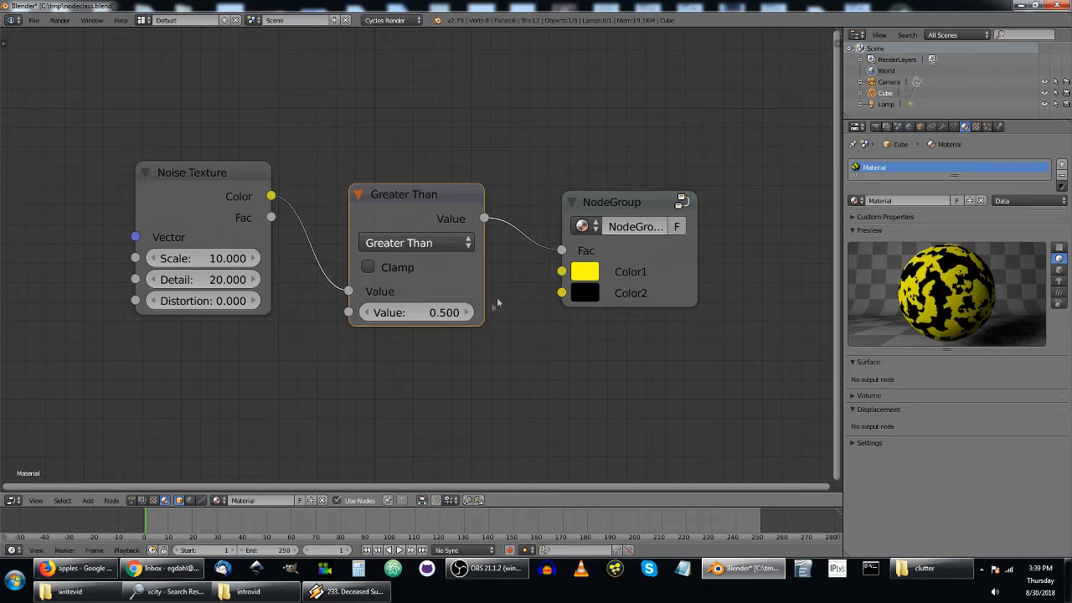
# Try a Greater Than threshold of 0.6, return it to 0.5, and enlarge the material preview.
pyautogui.click(470, 313)
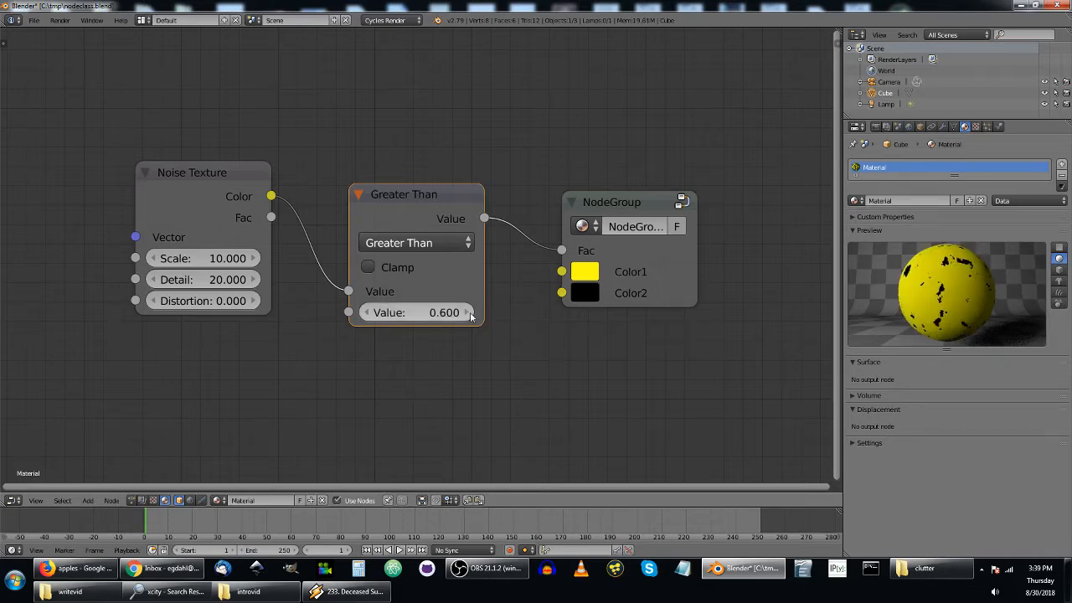
pyautogui.click(366, 313)
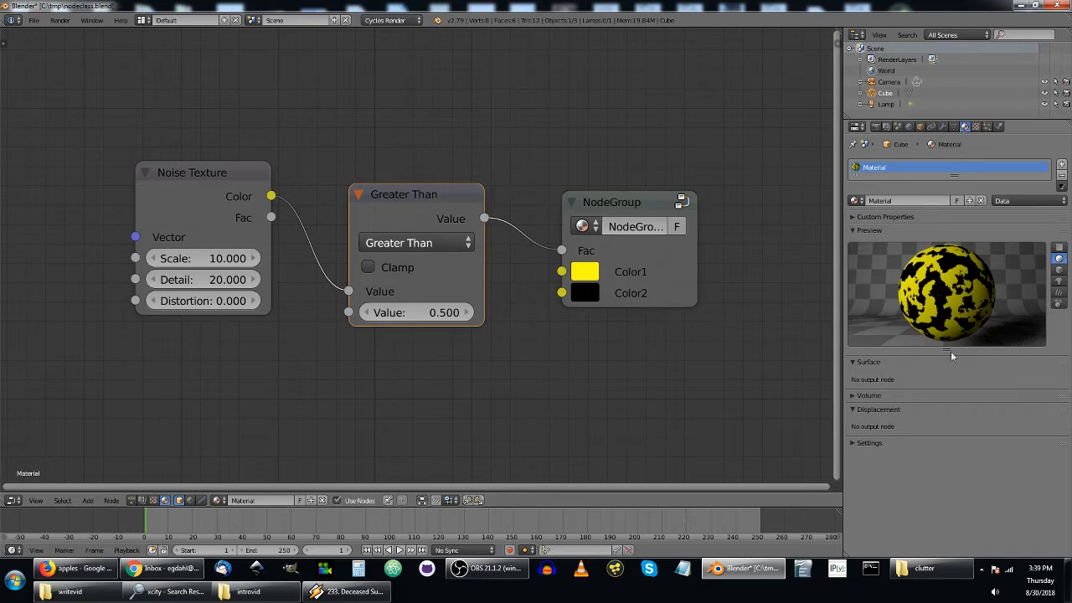
pyautogui.moveTo(949, 352); pyautogui.dragTo(949, 383)
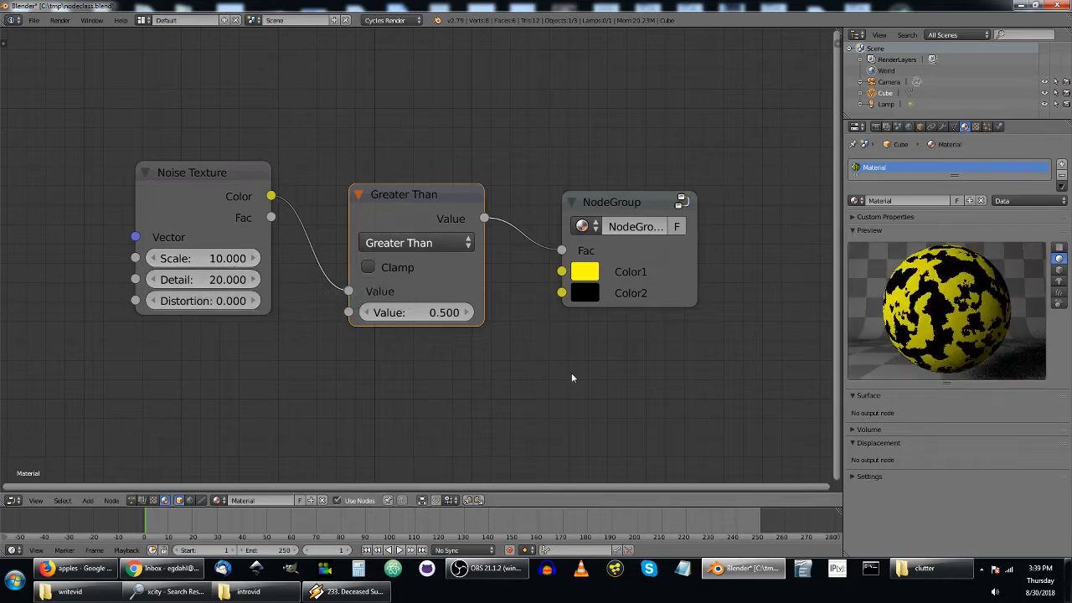
# Try a Detail value of 1 on the Noise Texture node.
pyautogui.click(202, 278)
pyautogui.write('1')
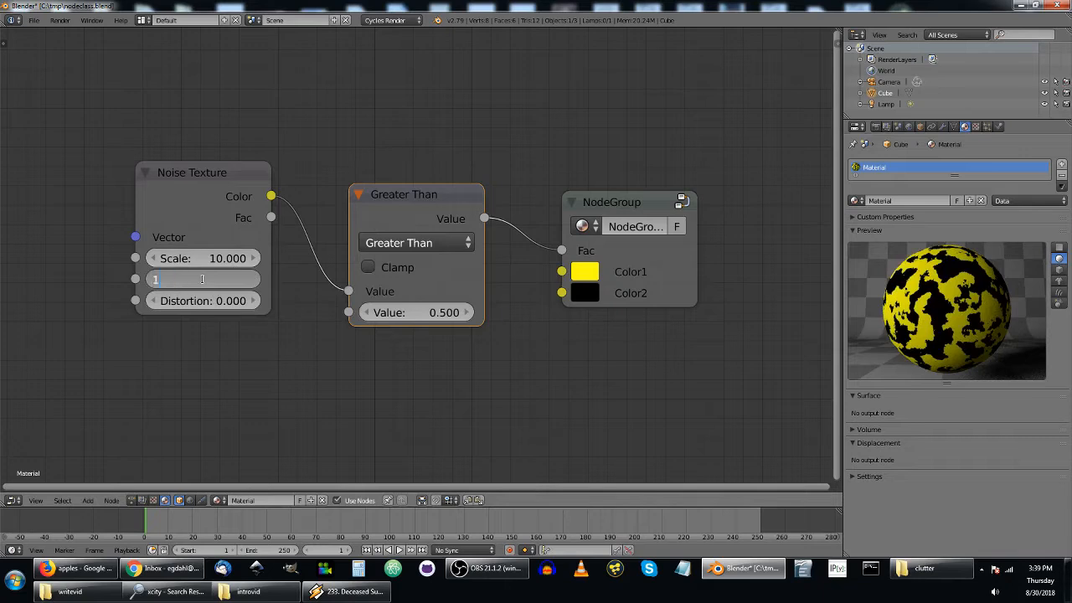
pyautogui.press('Return')
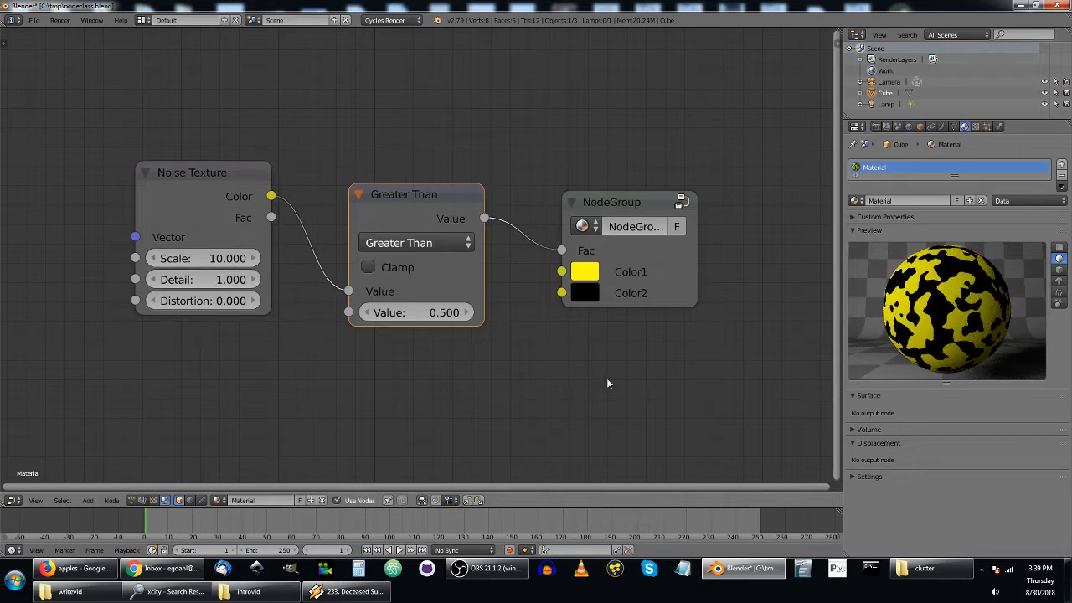
# Set the Noise Texture's Detail to 10.
pyautogui.click(212, 279)
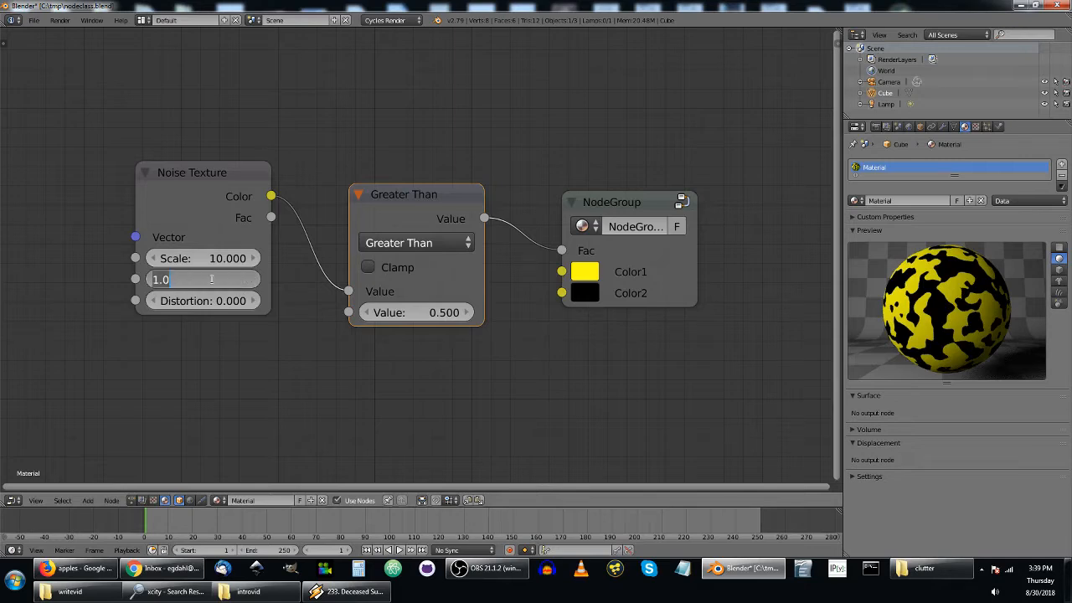
pyautogui.write('10')
pyautogui.press('Return')
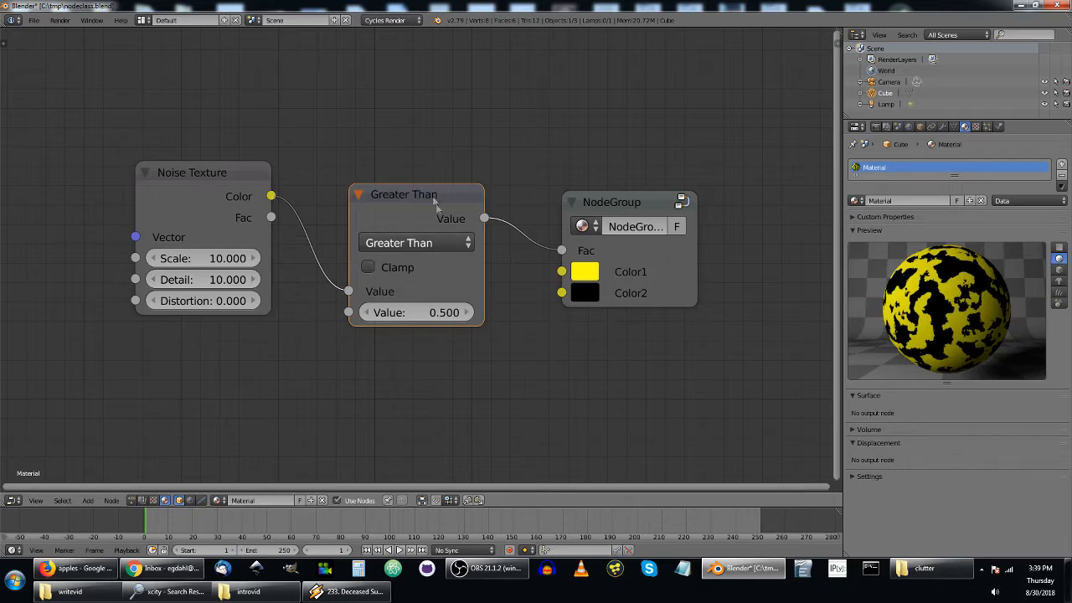
# Move the Noise Texture node farther away from the NodeGroup and delete the Greater Than node between them.
pyautogui.moveTo(239, 171); pyautogui.dragTo(179, 175)
pyautogui.moveTo(431, 197); pyautogui.dragTo(421, 198)
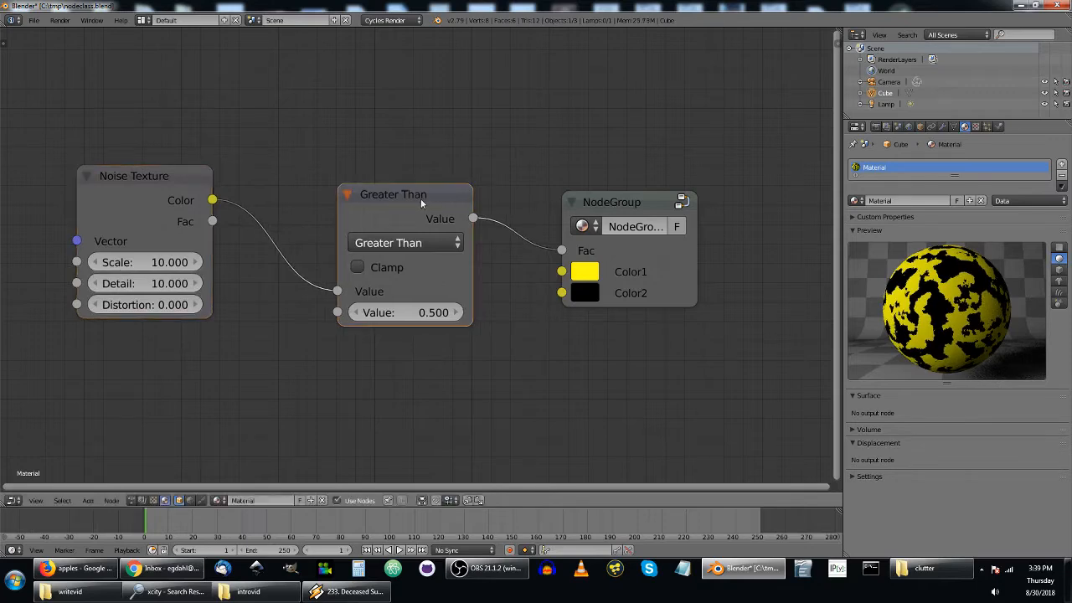
pyautogui.scroll(-1, 421, 199)
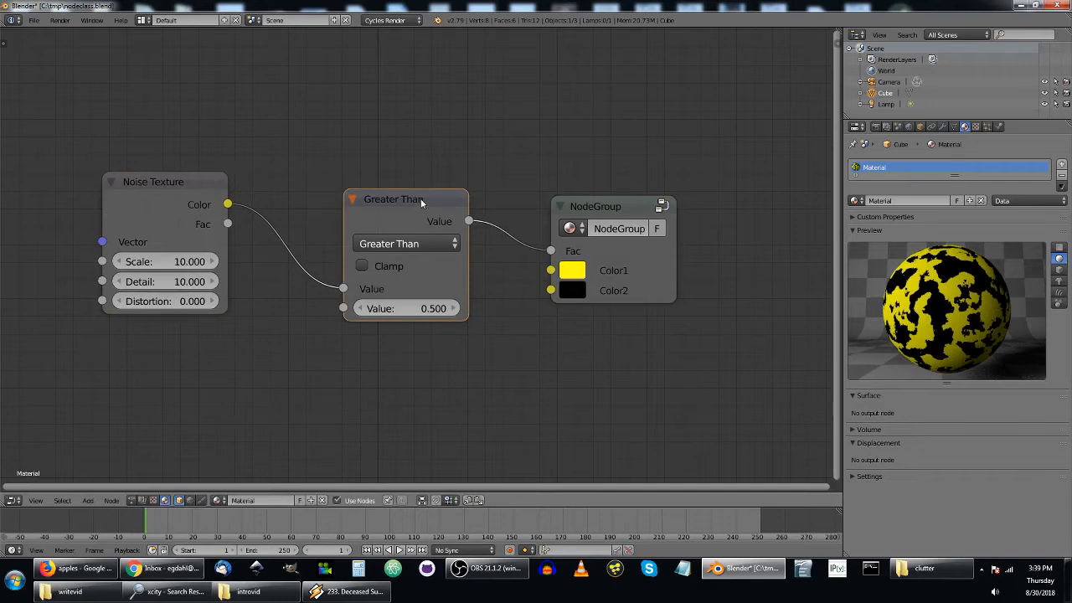
pyautogui.press('Delete')
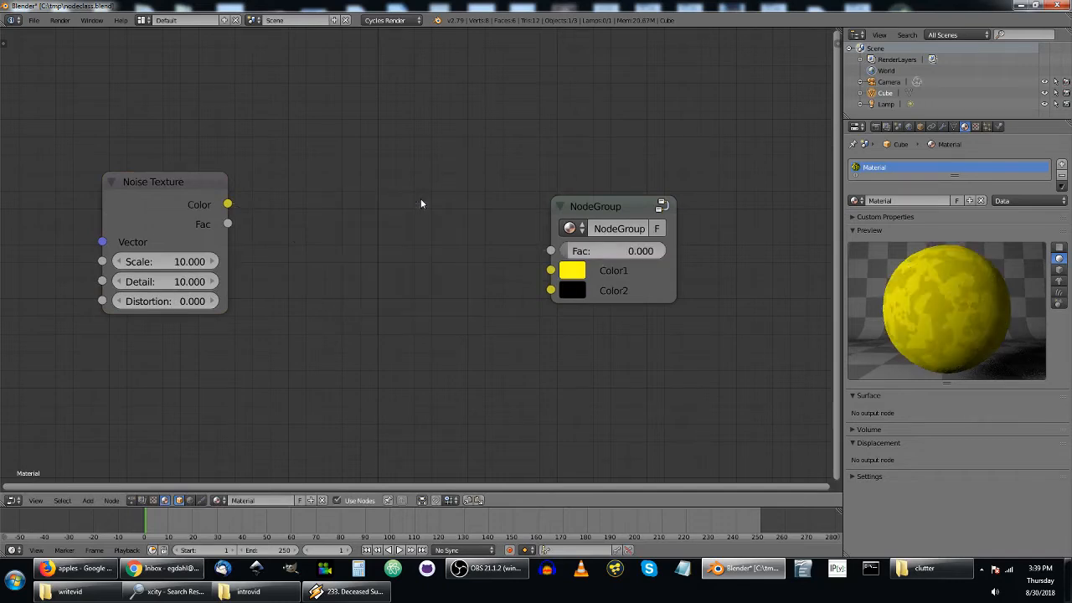
# Add a ColorRamp node between the two nodes, linking Noise Texture Color to its Fac and its Color to NodeGroup's Fac.
pyautogui.hotkey('shift', 'a')
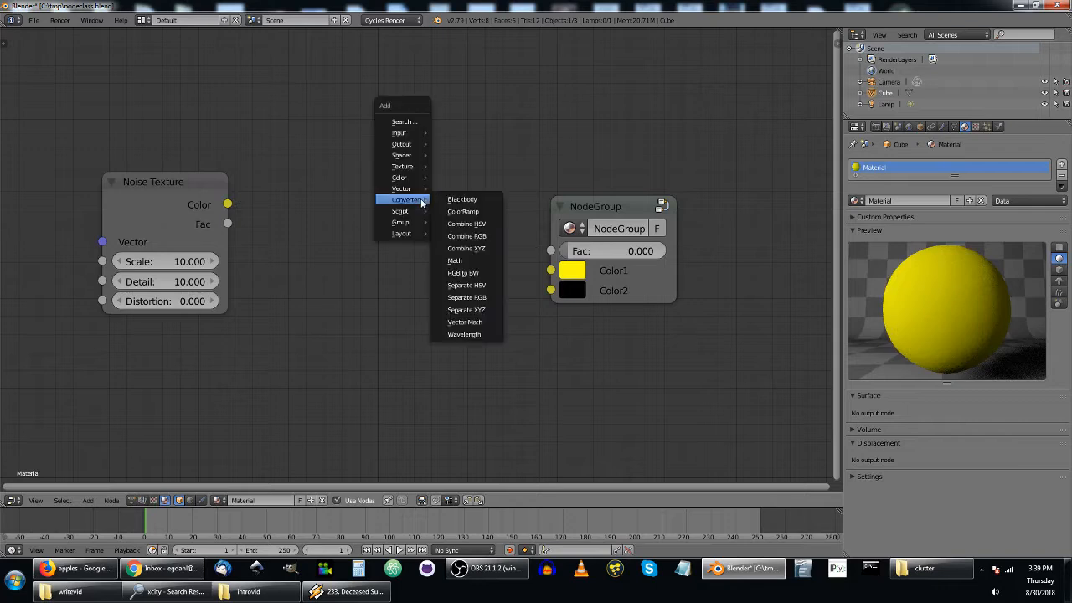
pyautogui.click(473, 213)
pyautogui.click(286, 200)
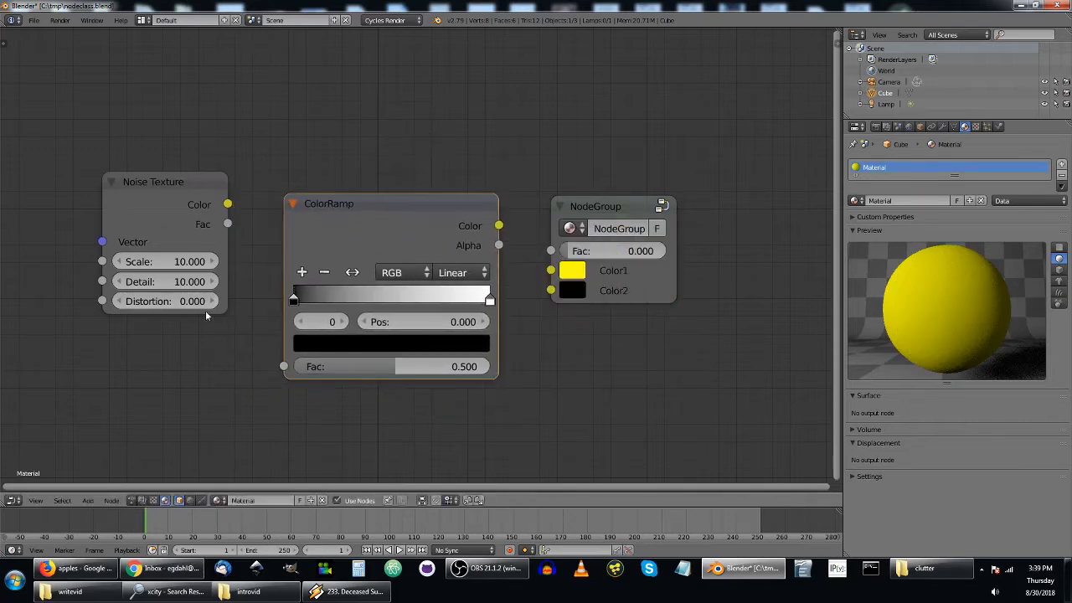
pyautogui.moveTo(227, 204); pyautogui.dragTo(297, 367)
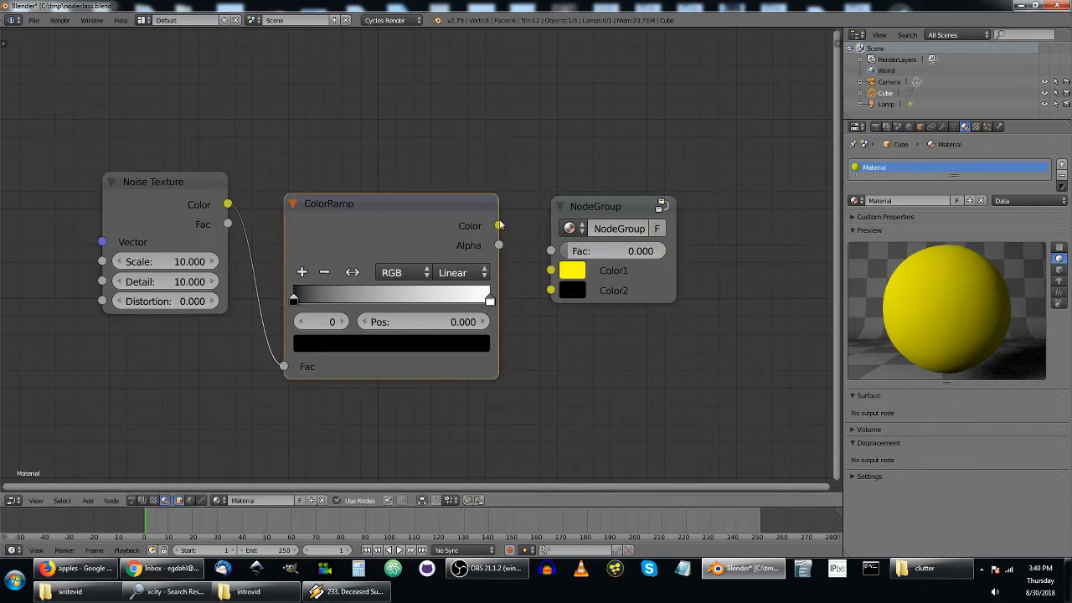
pyautogui.moveTo(500, 225); pyautogui.dragTo(551, 257)
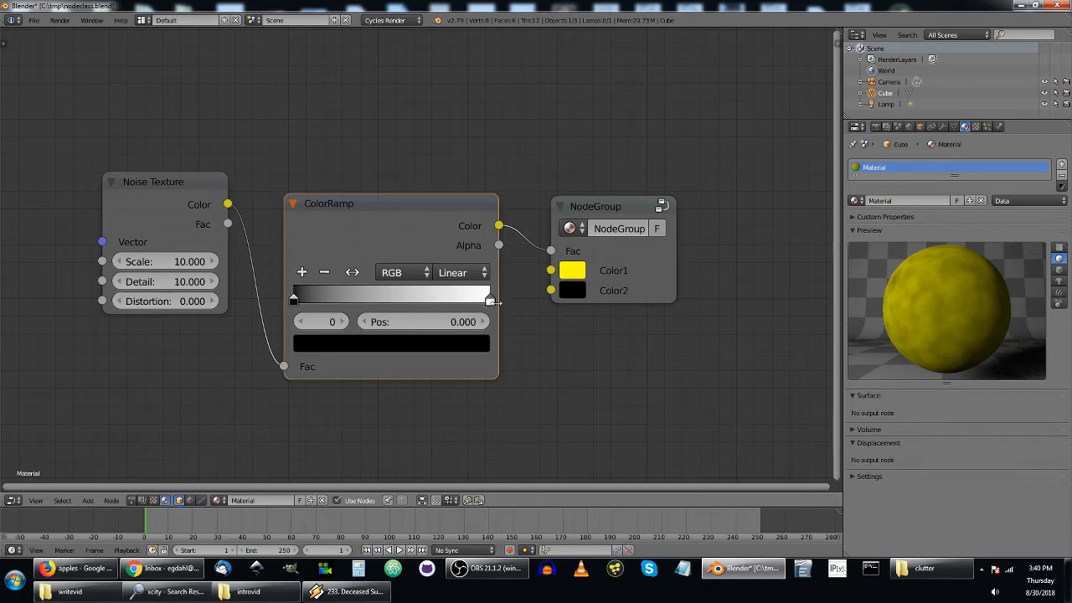
# Set the ColorRamp's white stop to position 0.501 and move its black stop to about 0.432.
pyautogui.moveTo(488, 302); pyautogui.dragTo(410, 301)
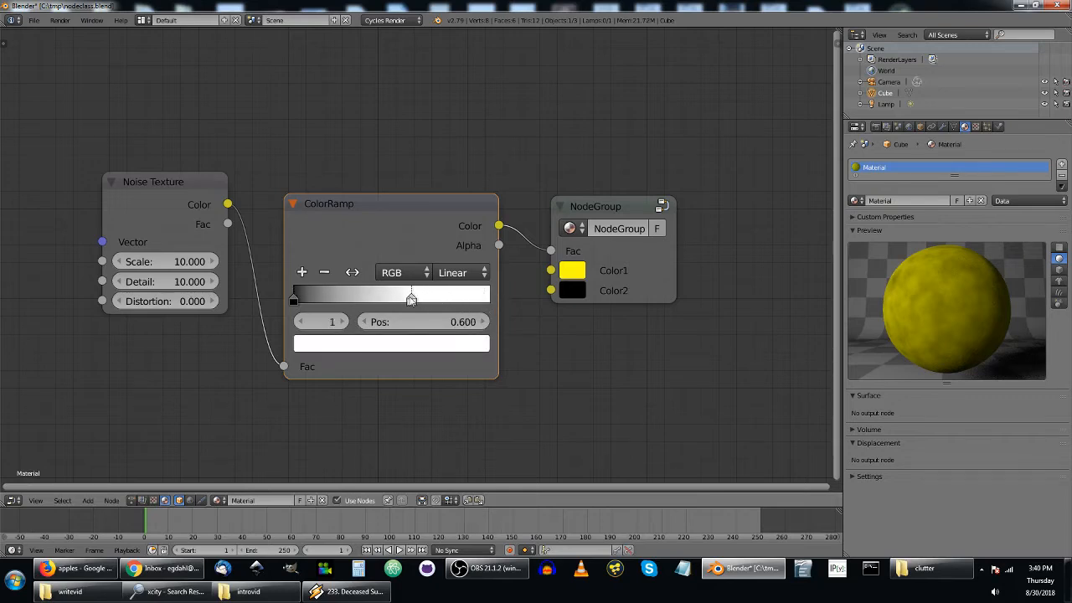
pyautogui.click(421, 324)
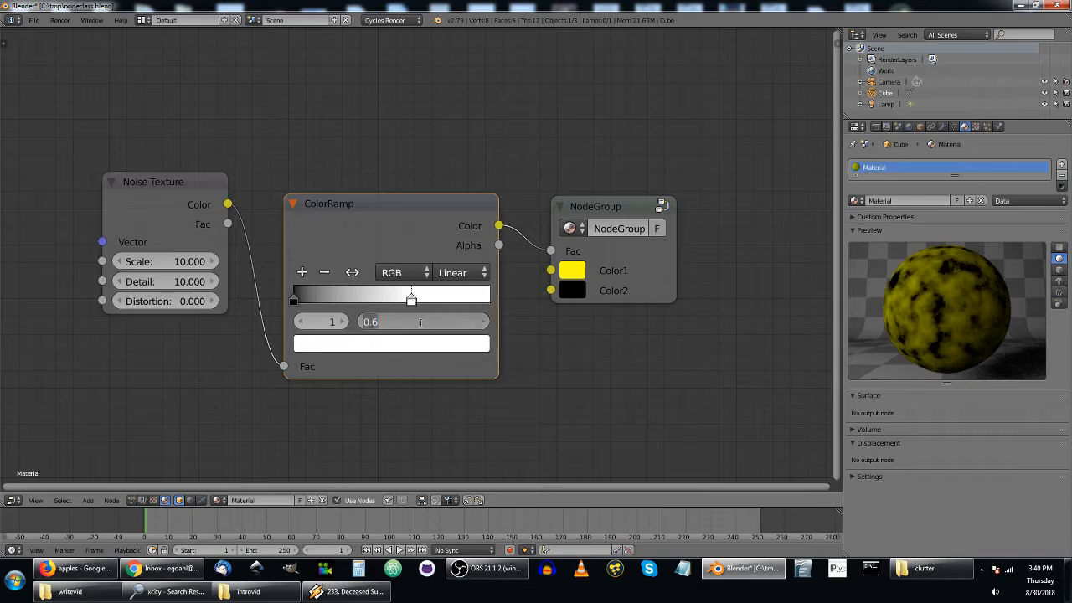
pyautogui.press('BackSpace')
pyautogui.write('.501')
pyautogui.press('Return')
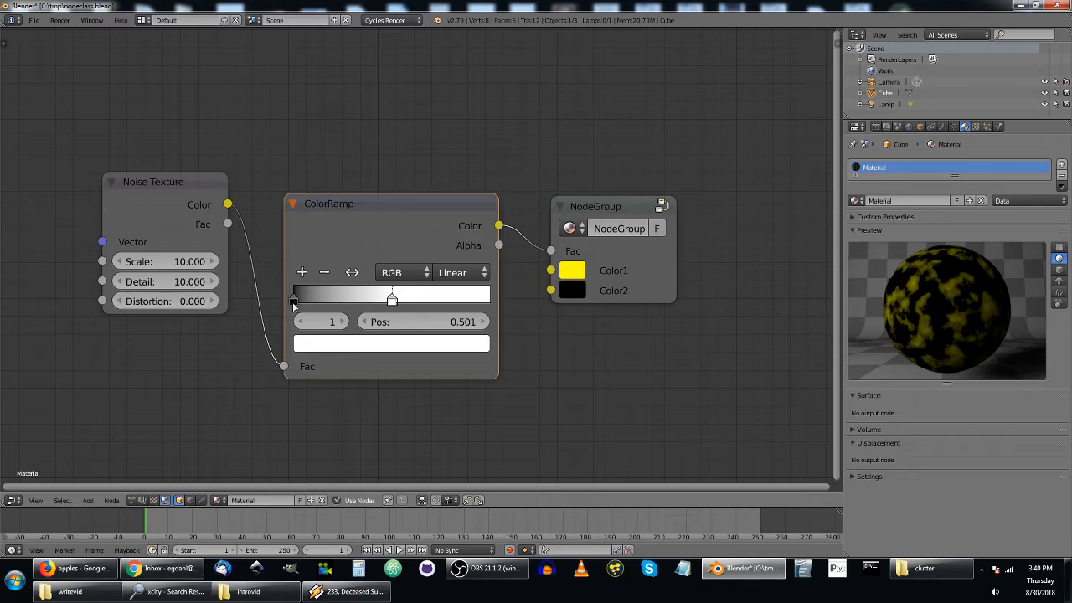
pyautogui.moveTo(295, 298); pyautogui.dragTo(381, 320)
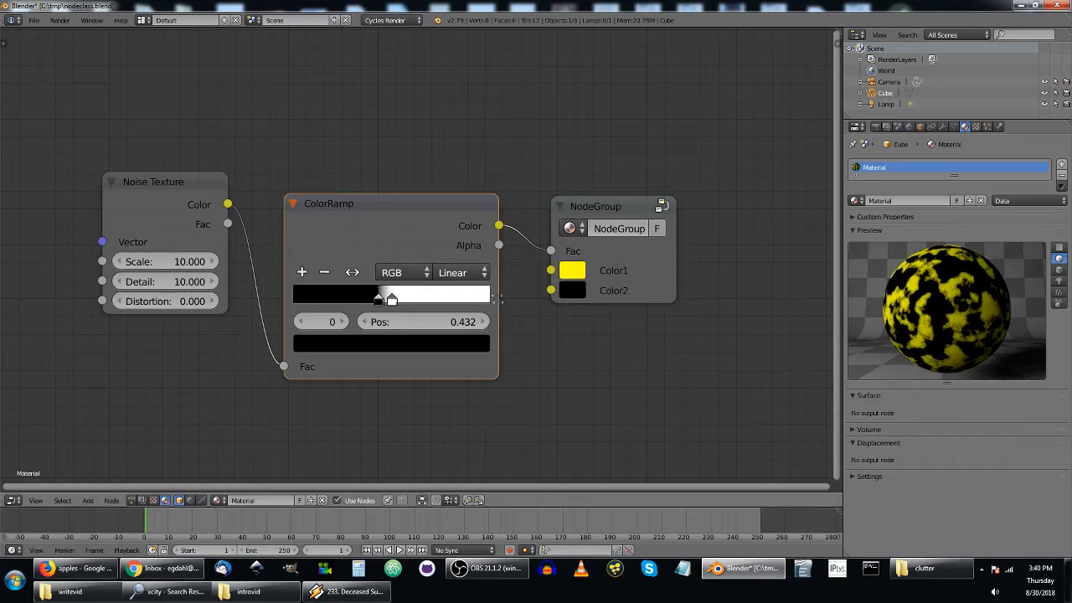
# Raise the ColorRamp's black stop to position 0.5 so it sits right beside the white stop.
pyautogui.click(488, 325)
pyautogui.click(488, 326)
pyautogui.click(487, 326)
pyautogui.click(487, 325)
pyautogui.click(488, 326)
pyautogui.click(440, 324)
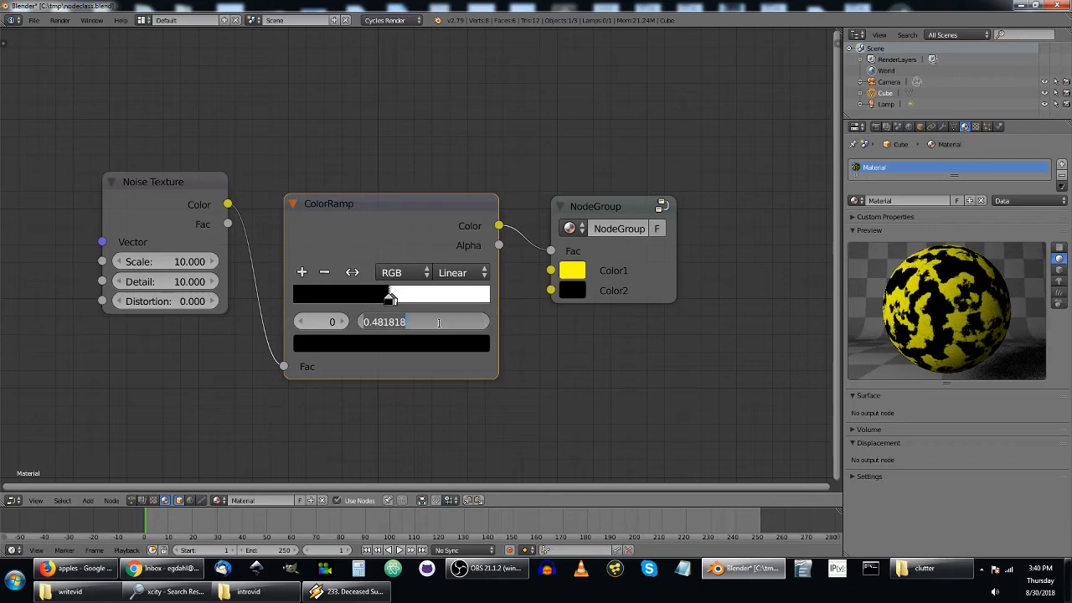
pyautogui.write('.5')
pyautogui.press('Return')
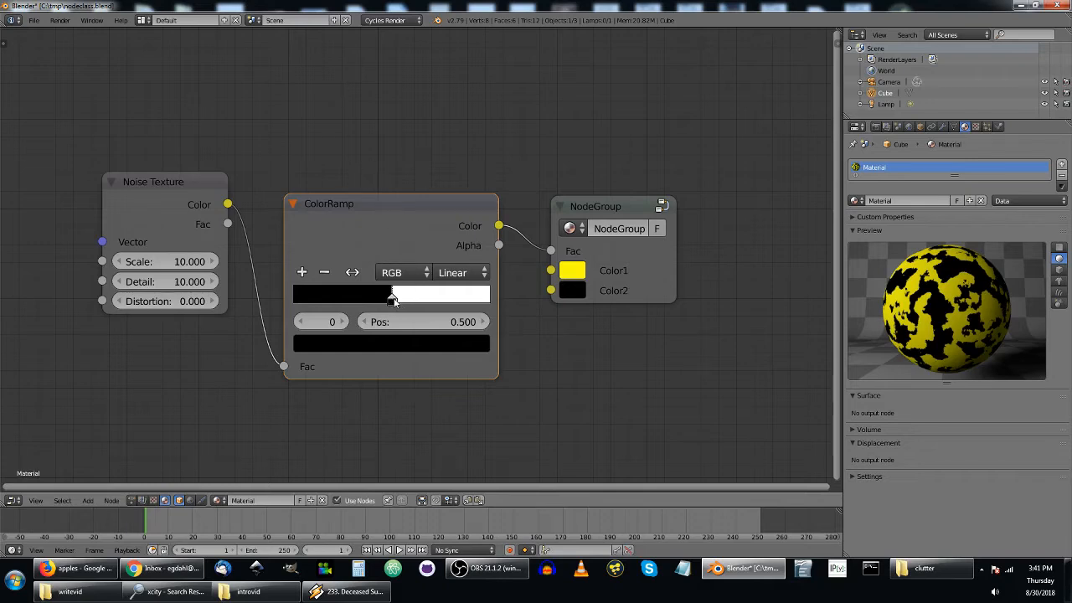
# Move the ColorRamp's black stop past the white one, placing white at about 0.401 and black at about 0.455.
pyautogui.click(484, 322)
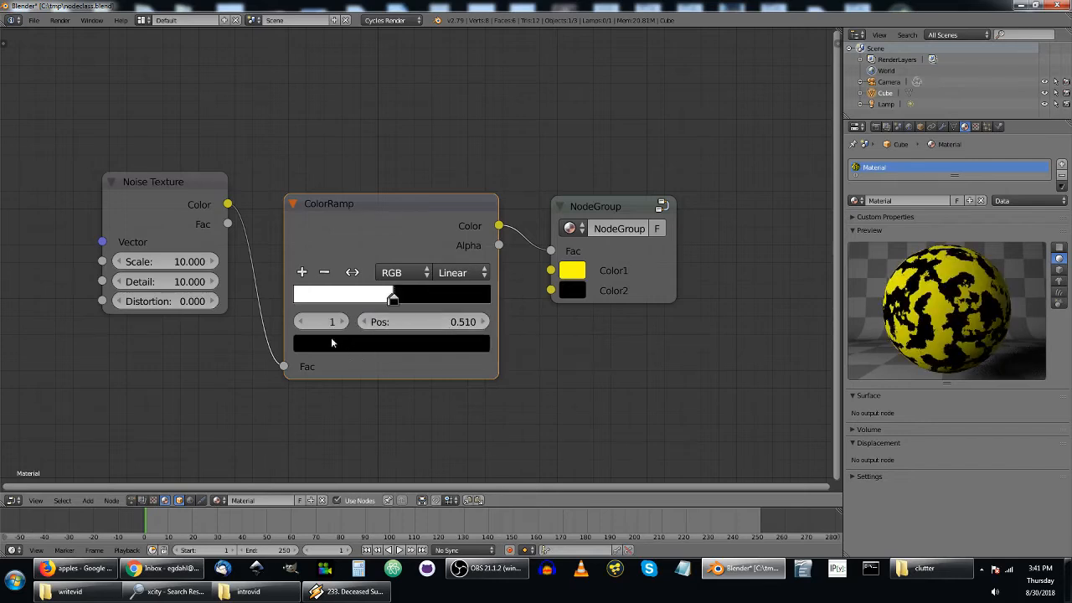
pyautogui.click(365, 325)
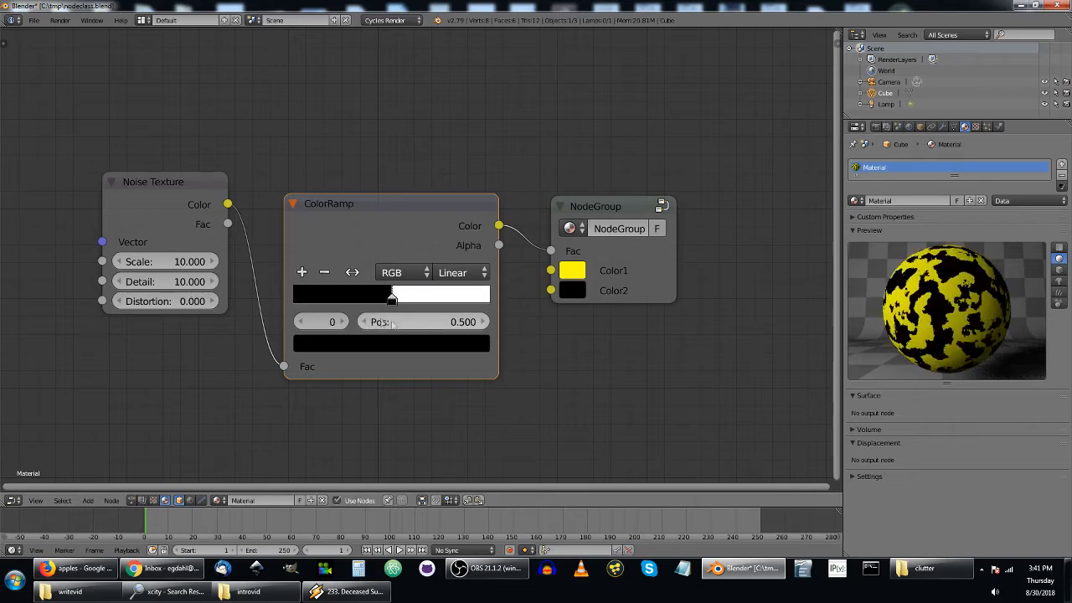
pyautogui.click(486, 322)
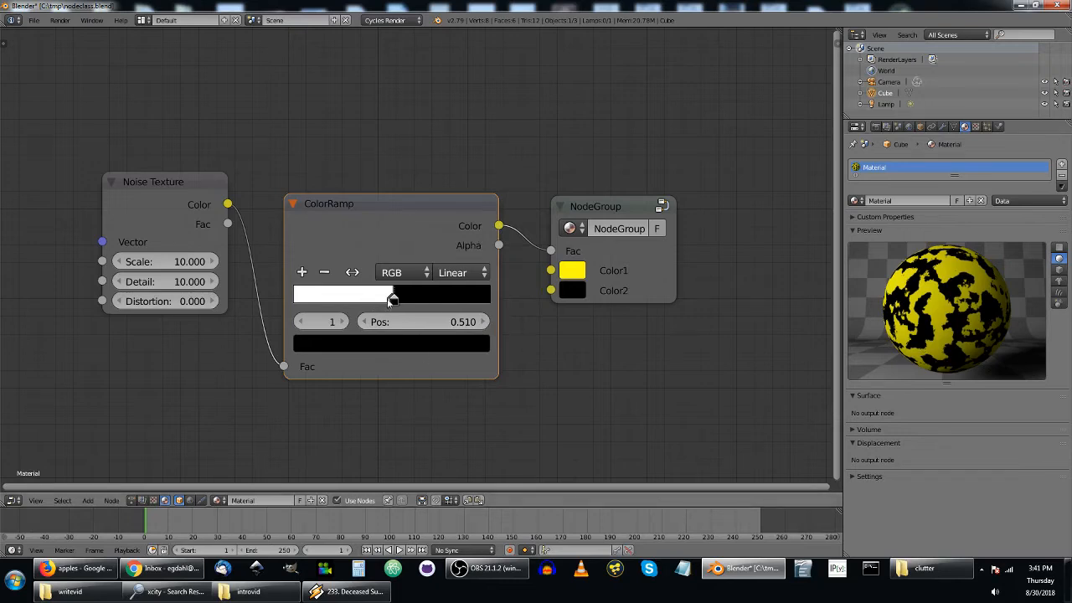
pyautogui.moveTo(391, 300); pyautogui.dragTo(372, 300)
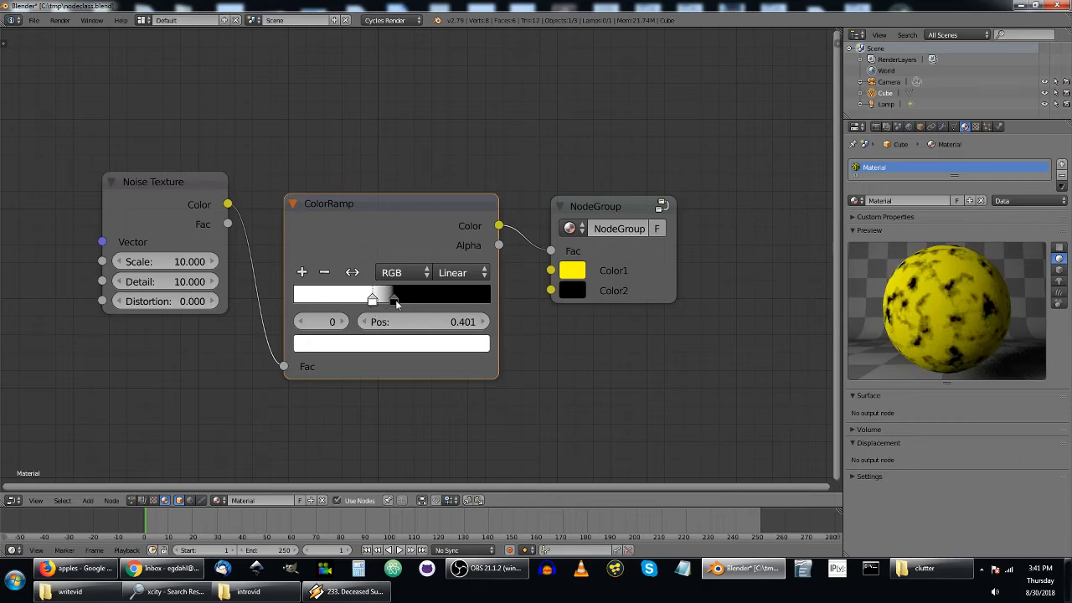
pyautogui.moveTo(395, 299); pyautogui.dragTo(386, 306)
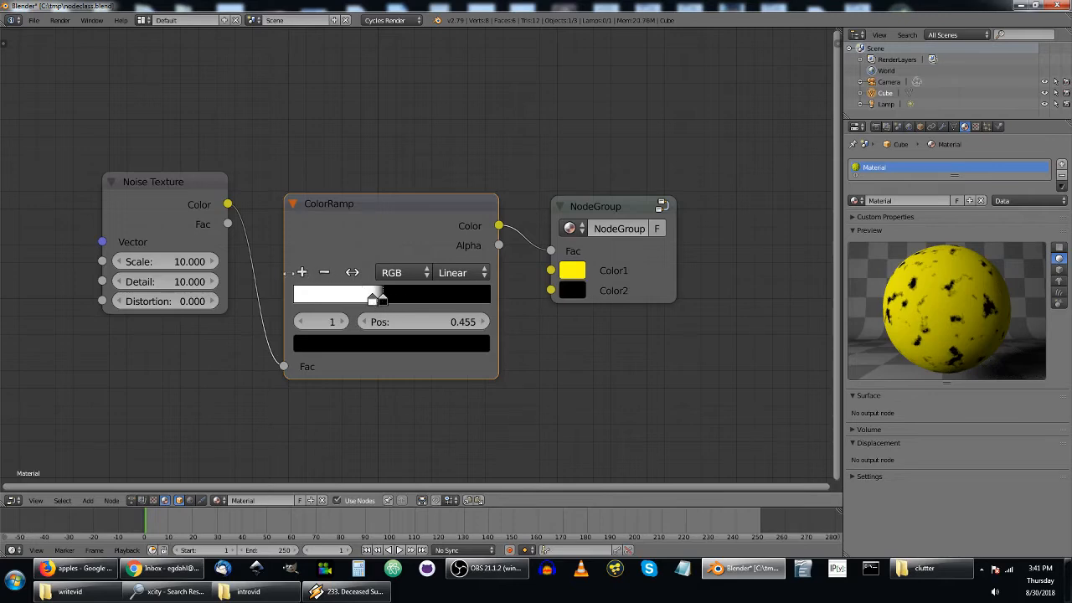
# Add a third ColorRamp stop, move it beyond the black stop to about 0.483 and make it white.
pyautogui.click(302, 273)
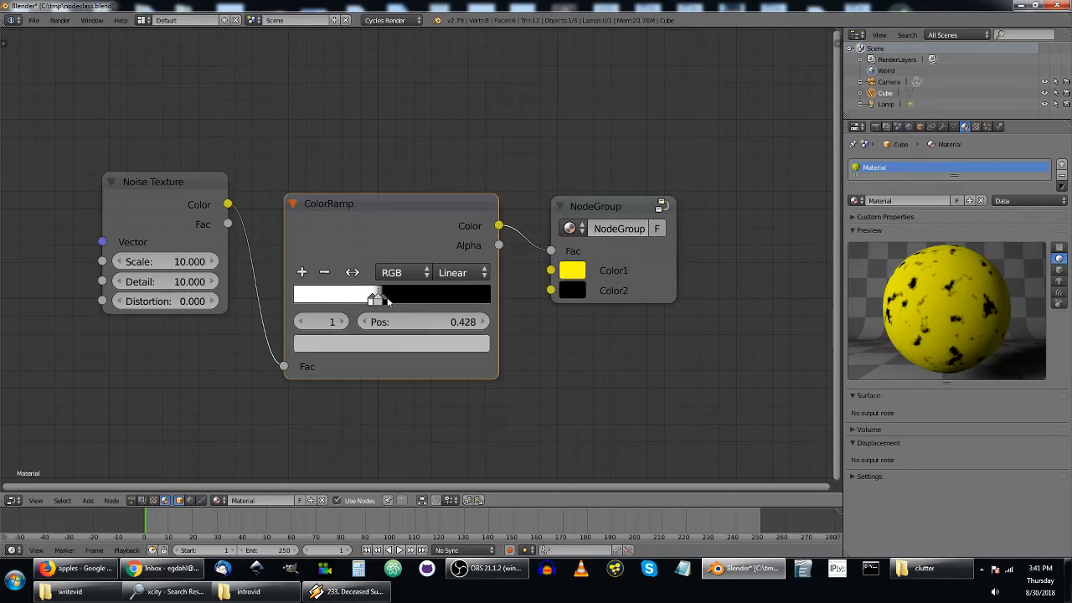
pyautogui.moveTo(378, 299)
pyautogui.mouseDown()
pyautogui.moveTo(390, 295)
pyautogui.moveTo(388, 305)
pyautogui.mouseUp()
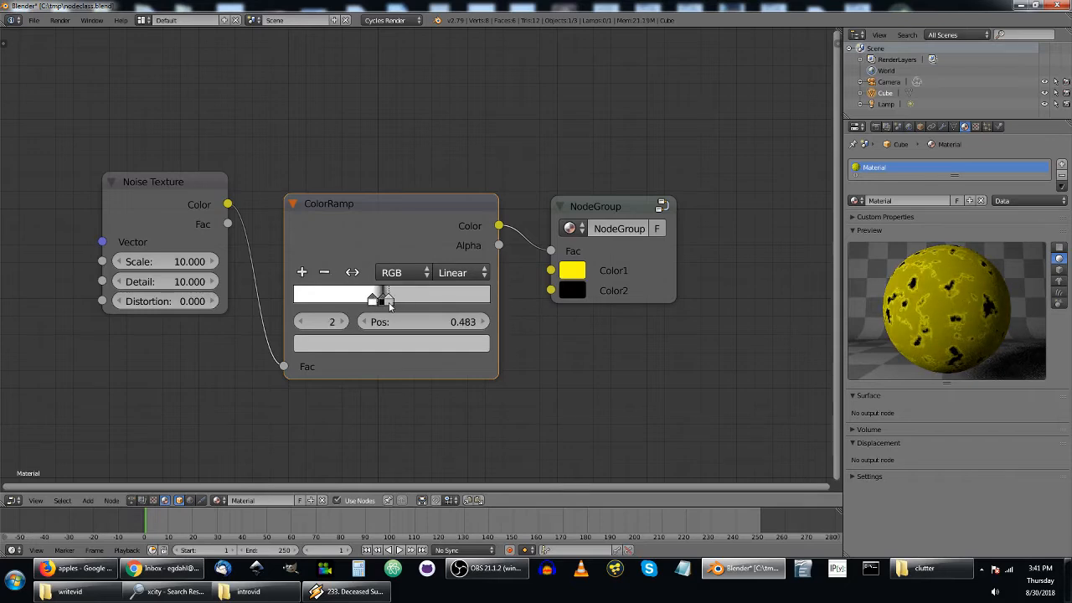
pyautogui.click(403, 348)
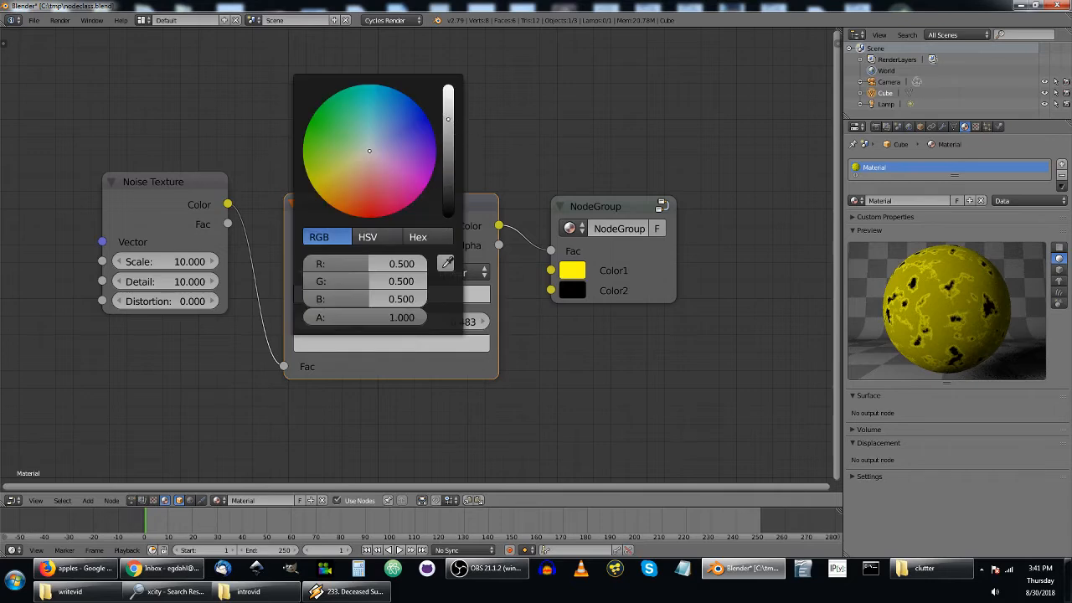
pyautogui.moveTo(448, 119); pyautogui.dragTo(448, 87)
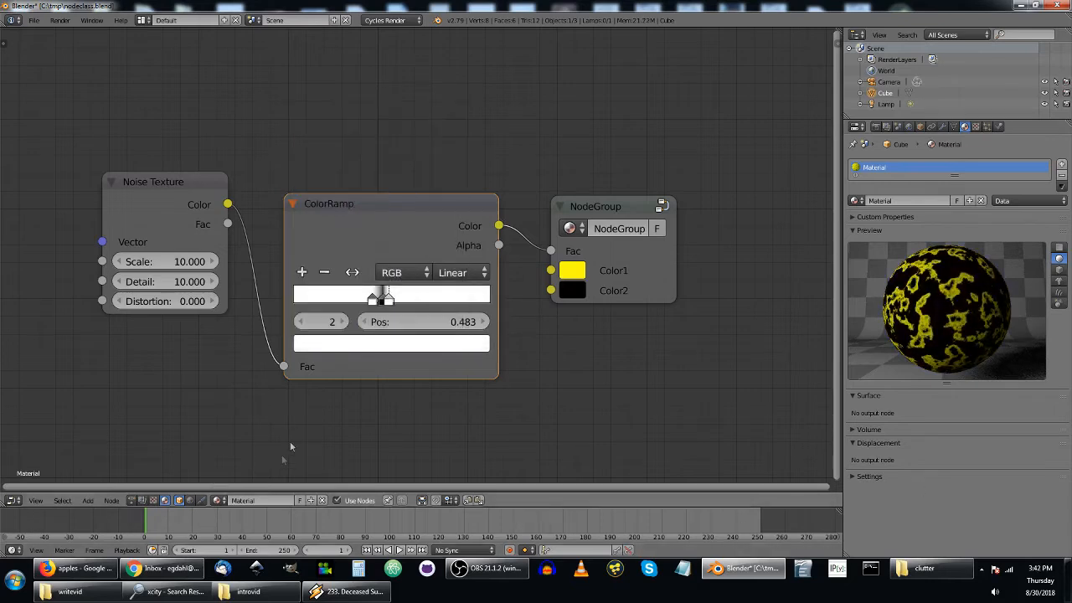
# Bunch the ColorRamp's white, black and white stops closely together, with the first white stop at about 0.546.
pyautogui.moveTo(374, 302)
pyautogui.mouseDown()
pyautogui.moveTo(355, 303)
pyautogui.moveTo(372, 301)
pyautogui.mouseUp()
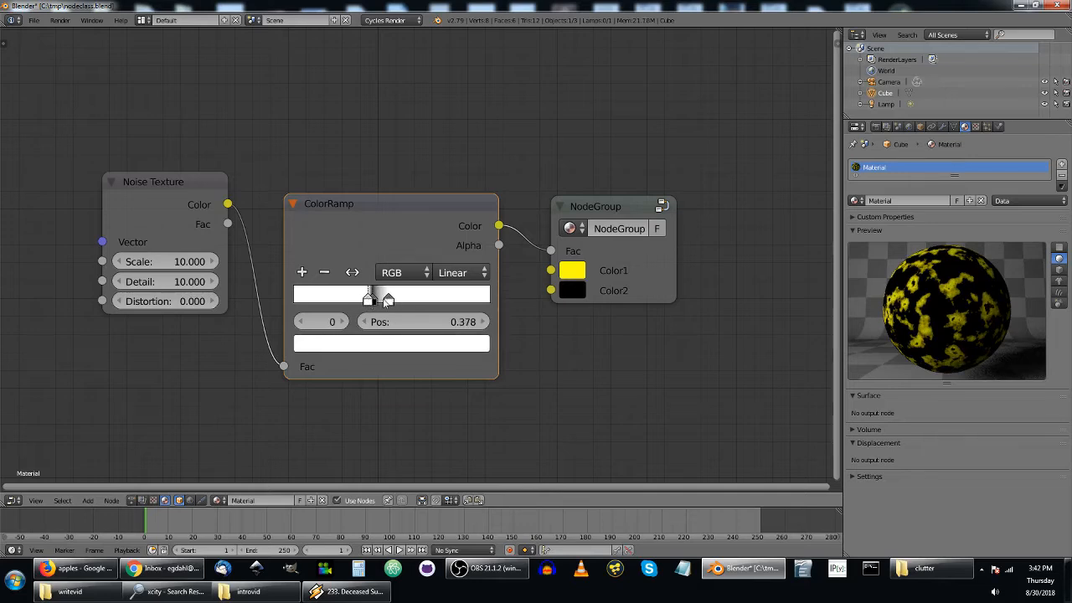
pyautogui.moveTo(389, 301); pyautogui.dragTo(371, 300)
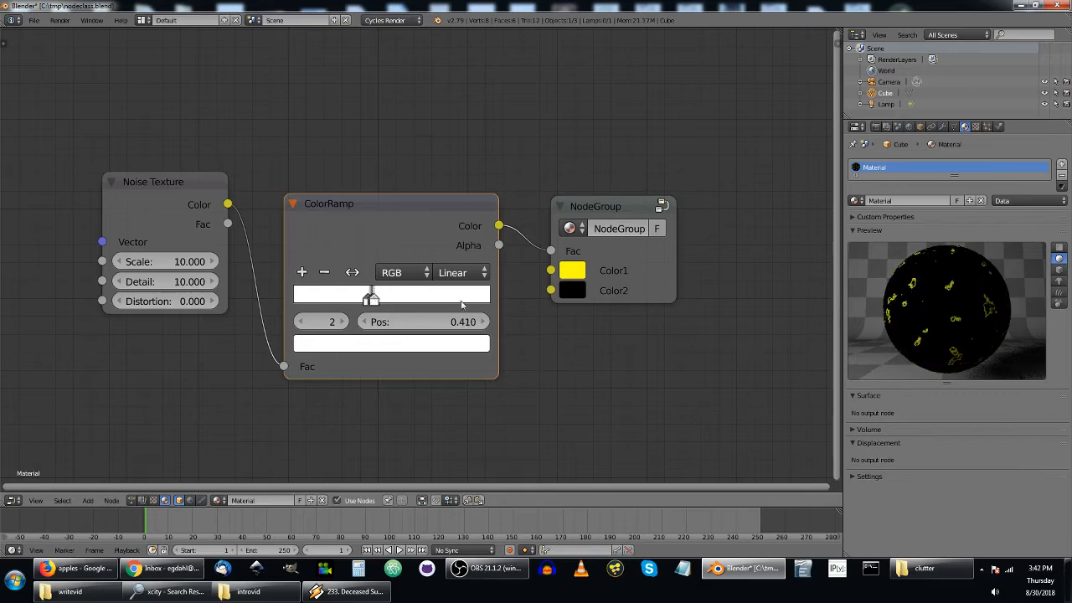
pyautogui.moveTo(372, 302)
pyautogui.mouseDown()
pyautogui.moveTo(384, 301)
pyautogui.moveTo(373, 300)
pyautogui.mouseUp()
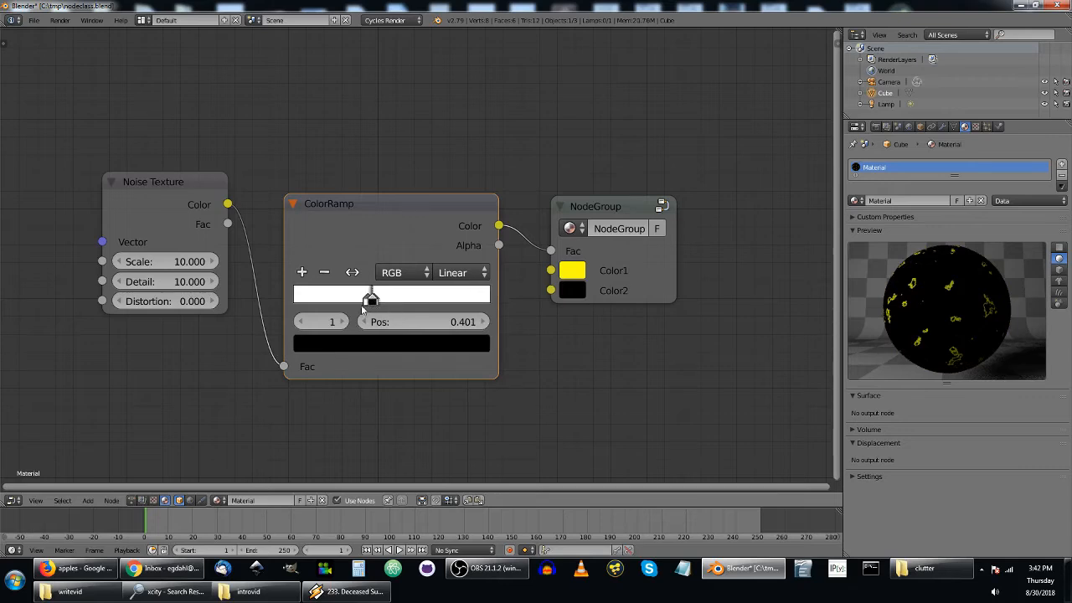
pyautogui.moveTo(357, 311); pyautogui.dragTo(427, 297)
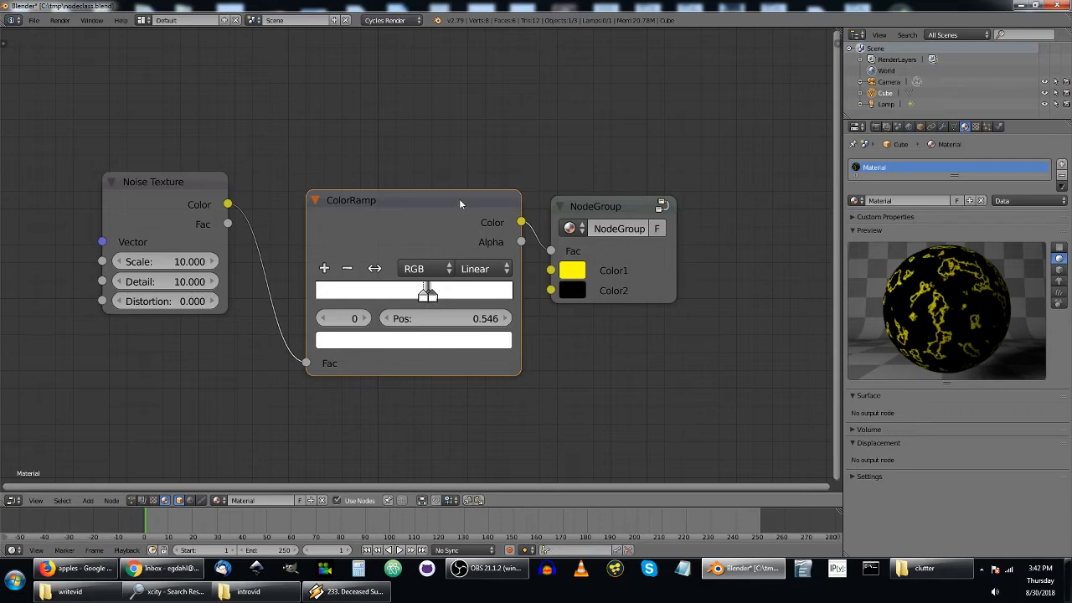
# Space the ColorRamp and NodeGroup nodes farther apart.
pyautogui.moveTo(458, 199); pyautogui.dragTo(439, 195)
pyautogui.moveTo(606, 206); pyautogui.dragTo(643, 206)
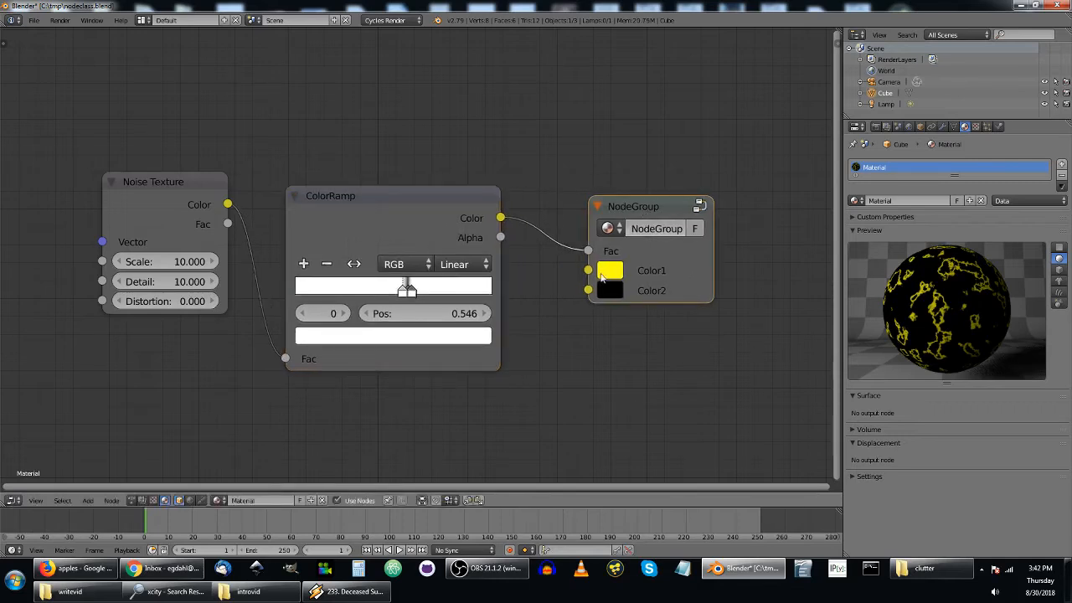
# Expose the Material Output's Displacement as a NodeGroup input and link ColorRamp Color to it instead of Fac.
pyautogui.click(641, 211)
pyautogui.press('Tab')
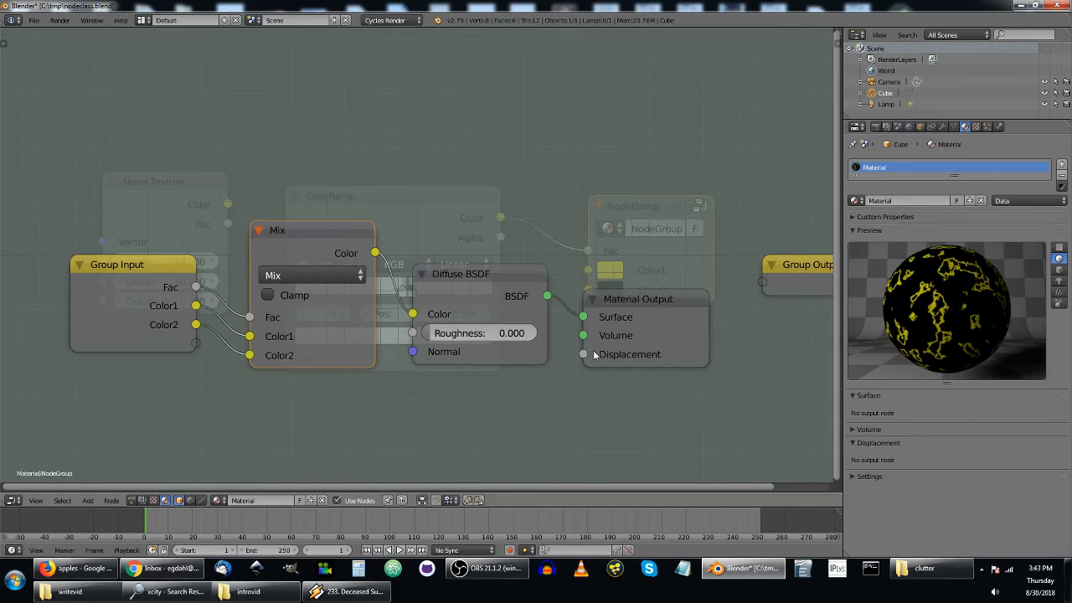
pyautogui.moveTo(584, 354); pyautogui.dragTo(195, 349)
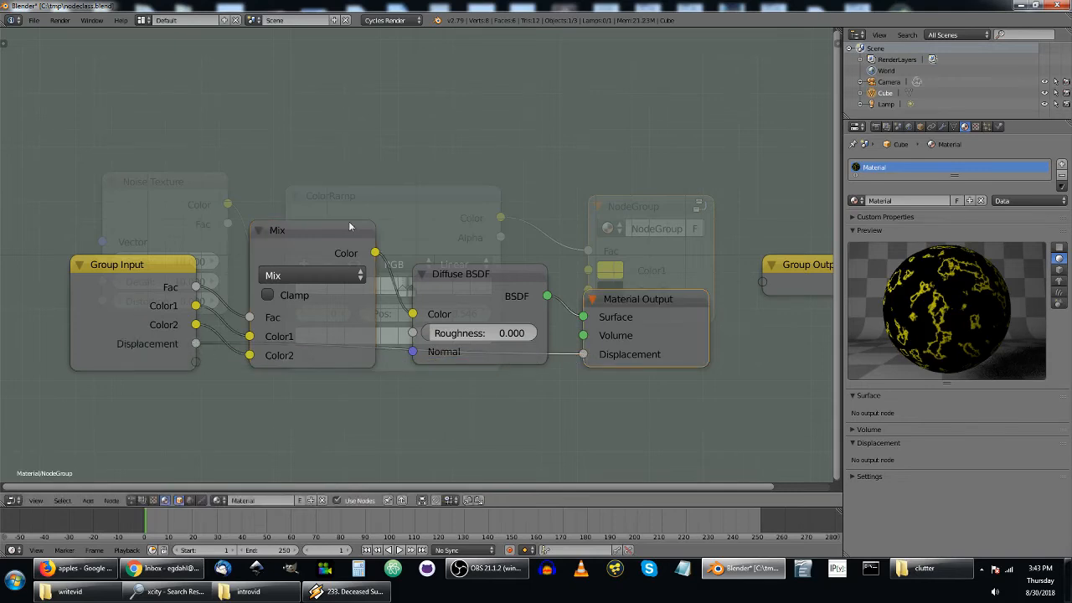
pyautogui.press('Tab')
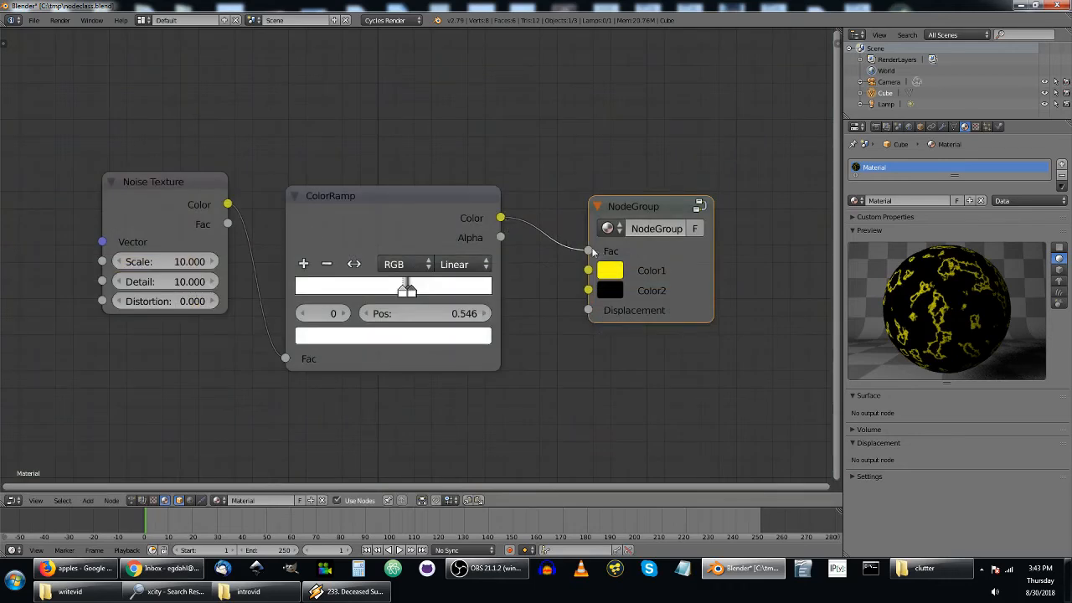
pyautogui.moveTo(589, 251); pyautogui.dragTo(565, 256)
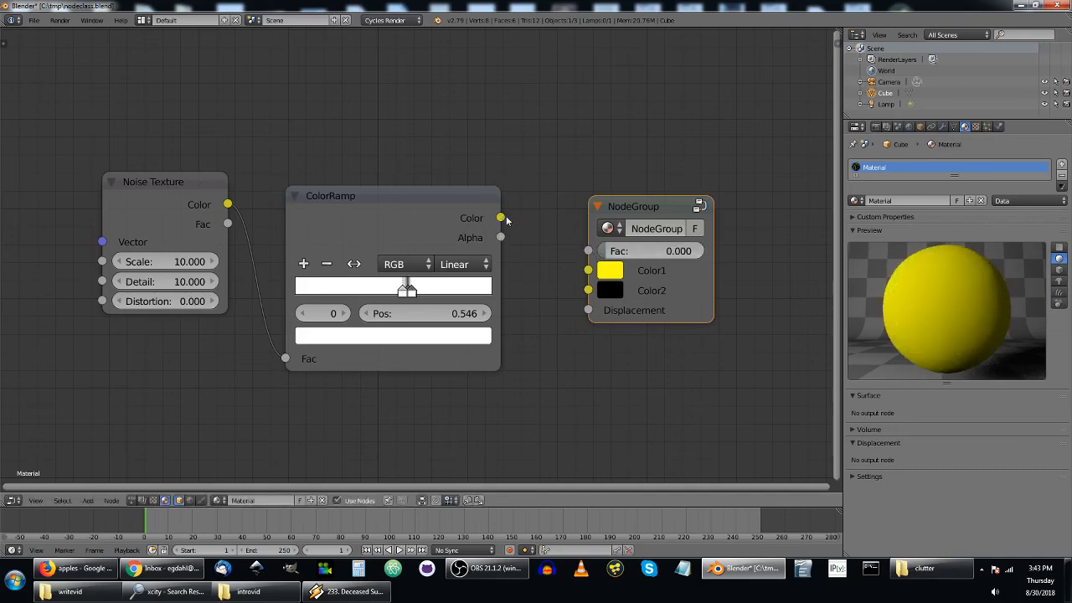
pyautogui.moveTo(500, 218); pyautogui.dragTo(590, 311)
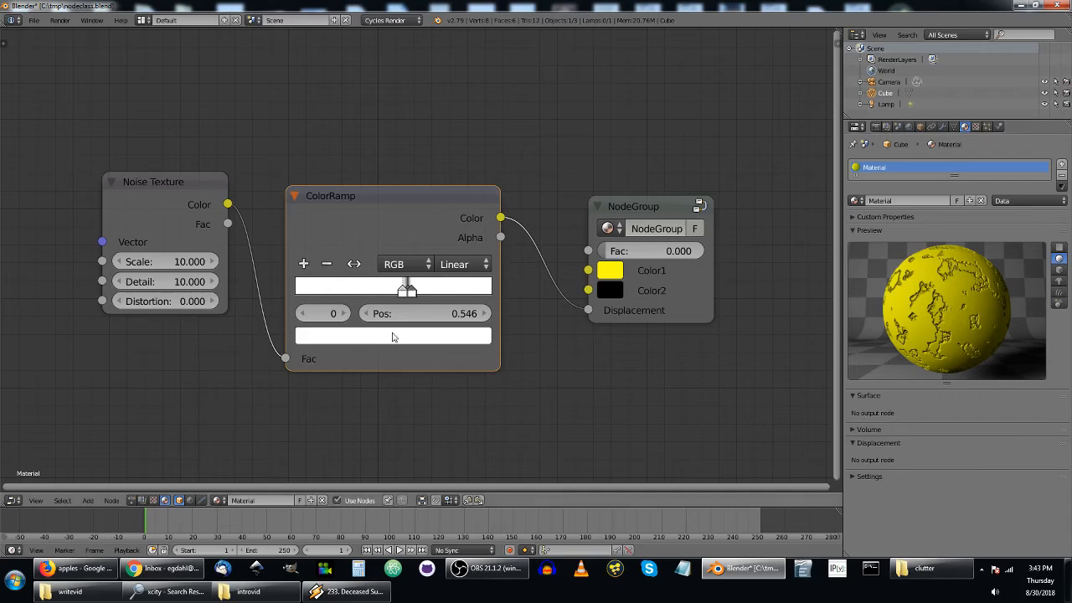
# Add ColorRamp stops at 0.560, 0.465 and 0.424, moving the black stop to about 0.383.
pyautogui.keyDown('ctrl'); pyautogui.click(406, 289); pyautogui.keyUp('ctrl')
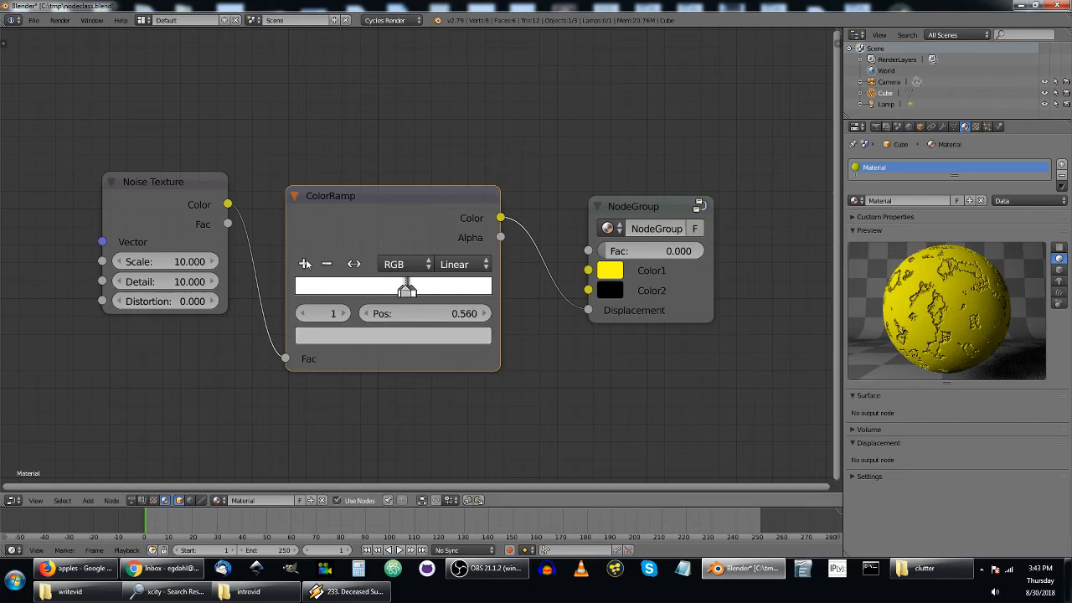
pyautogui.moveTo(406, 289); pyautogui.dragTo(370, 292)
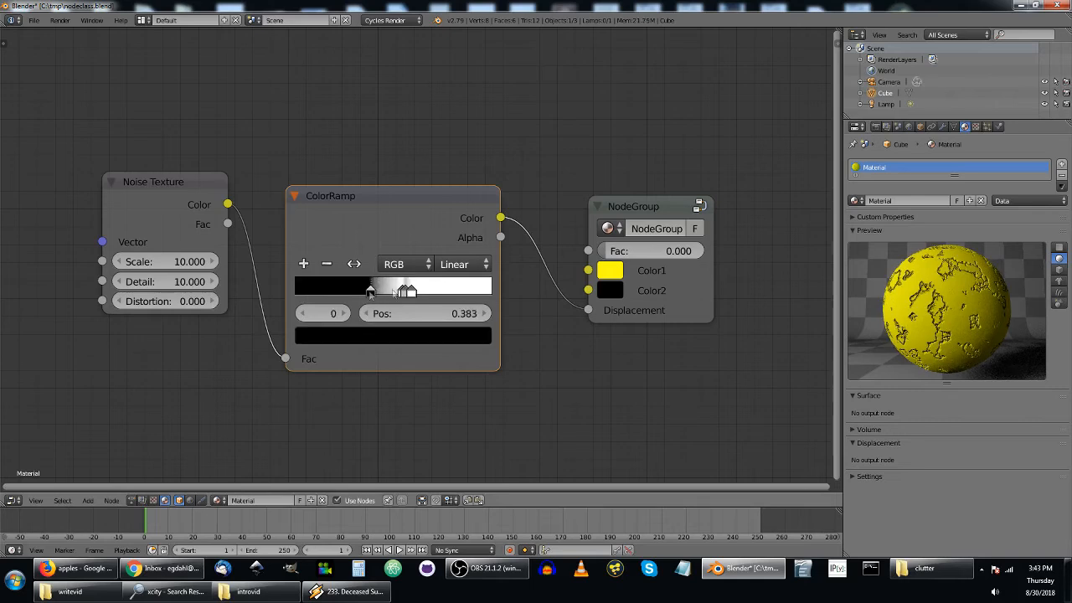
pyautogui.click(303, 265)
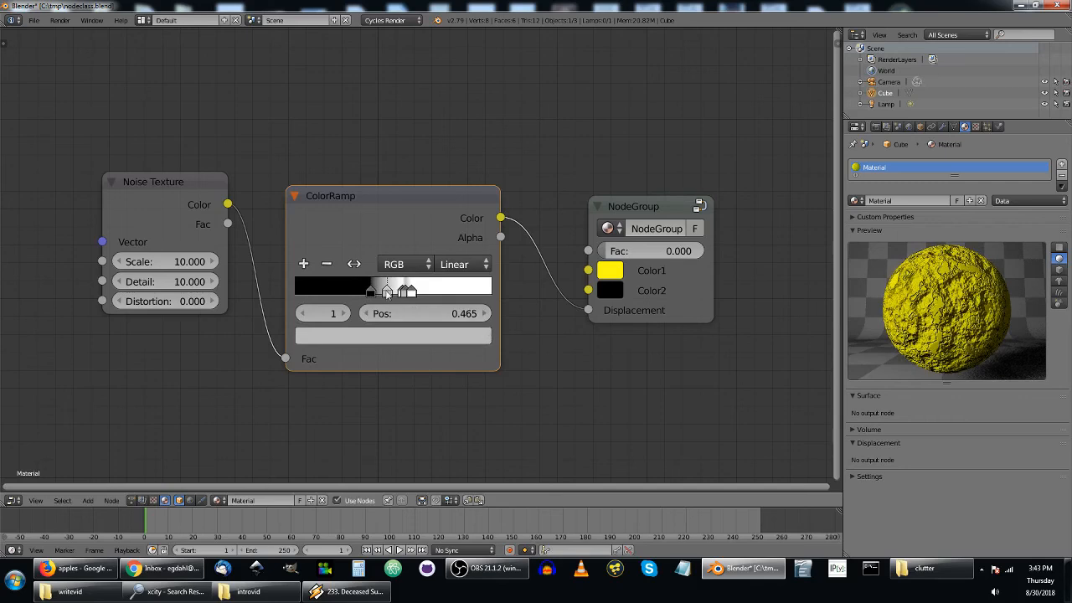
pyautogui.click(303, 265)
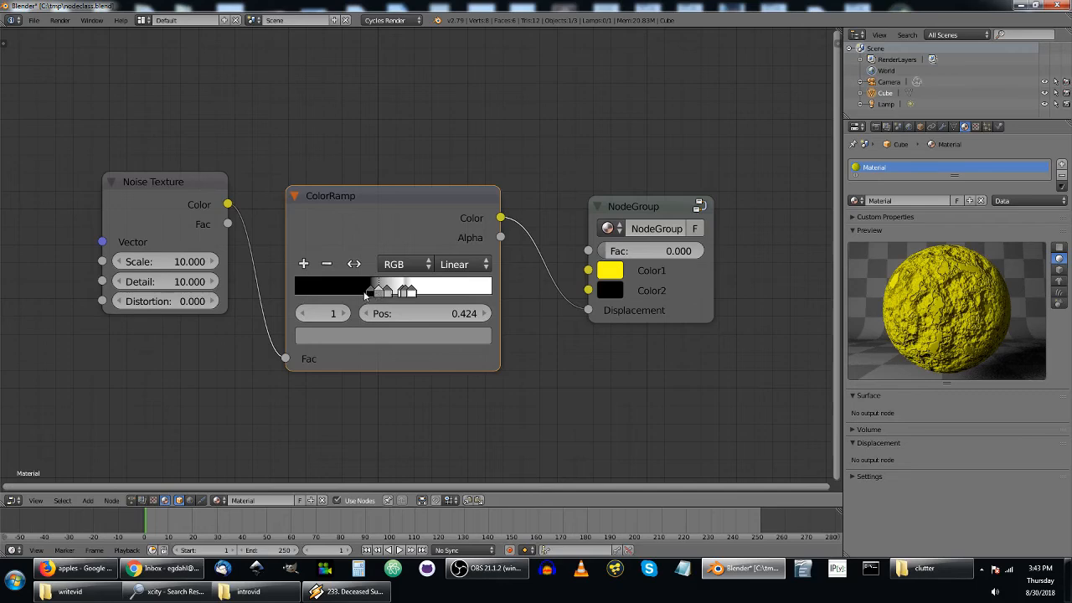
# Make the ColorRamp stops at 0.383 and 0.465 white.
pyautogui.click(370, 294)
pyautogui.click(389, 338)
pyautogui.moveTo(452, 193); pyautogui.dragTo(450, 79)
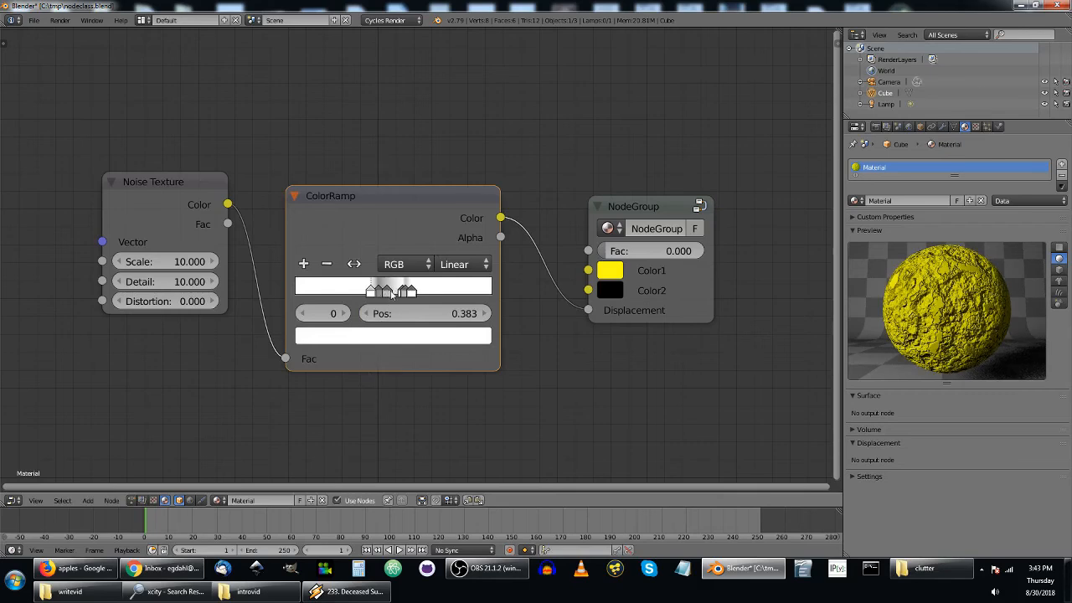
pyautogui.click(390, 293)
pyautogui.click(402, 337)
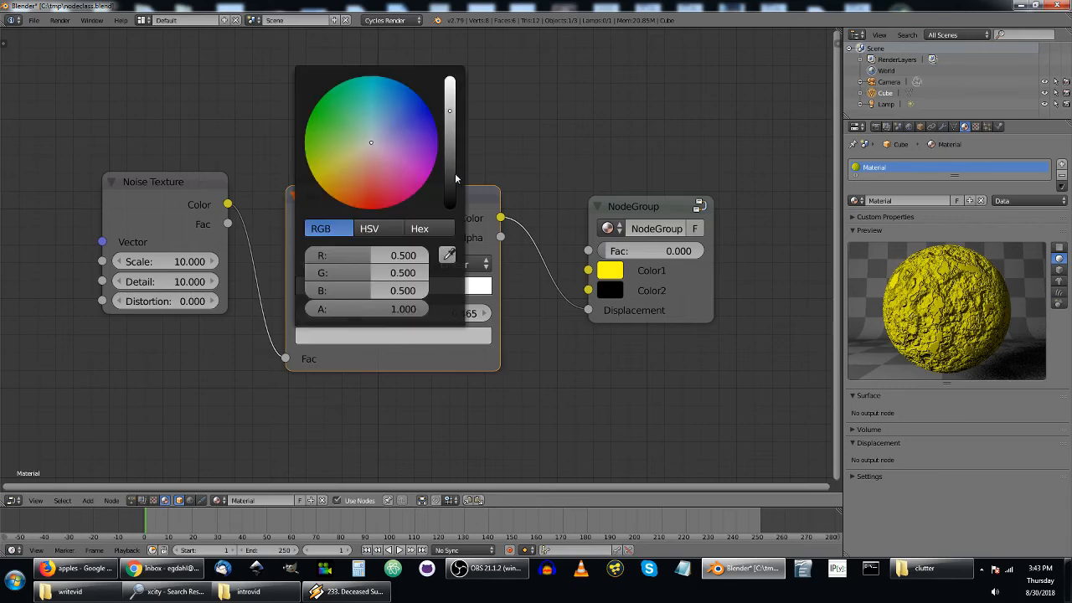
pyautogui.moveTo(452, 179); pyautogui.dragTo(457, 80)
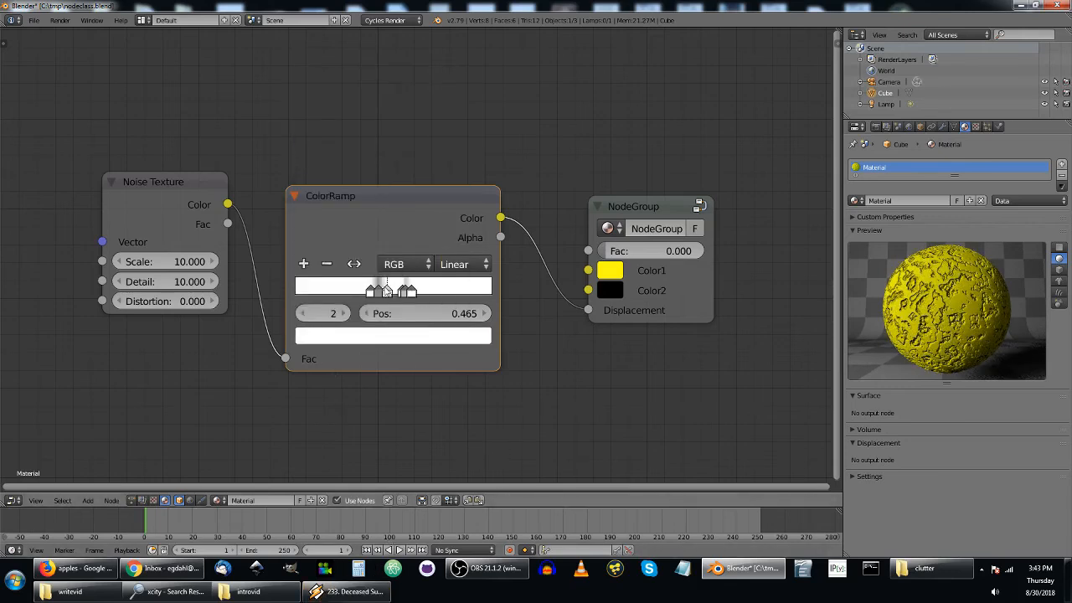
# Make the ColorRamp stop between the 0.383 and 0.465 white stops black, at position about 0.419.
pyautogui.click(374, 293)
pyautogui.click(388, 333)
pyautogui.moveTo(450, 137); pyautogui.dragTo(455, 208)
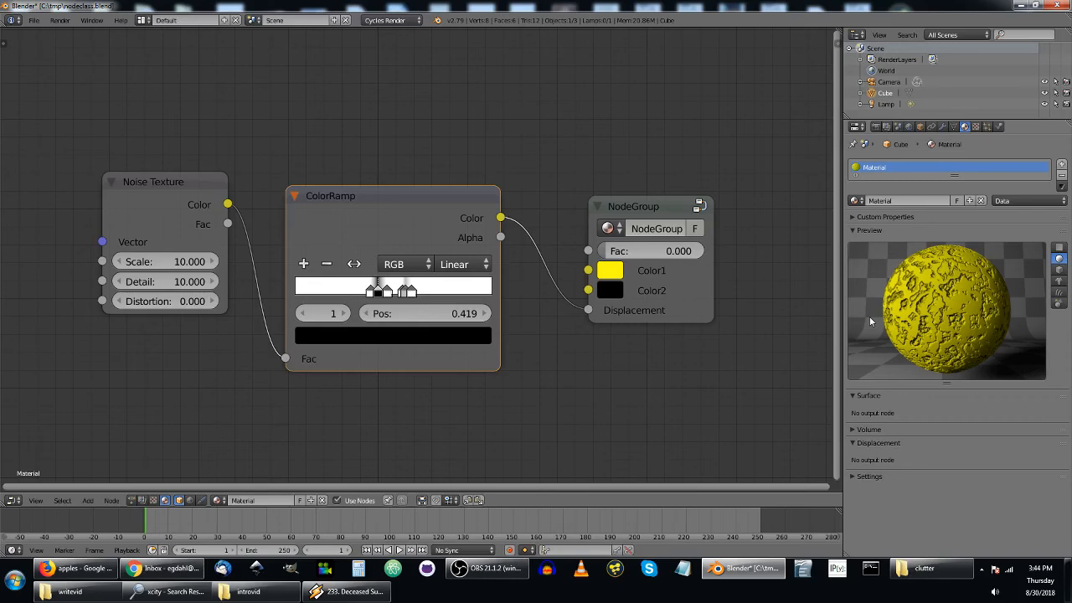
# Make the grey ColorRamp stop at 0.560 black.
pyautogui.click(406, 291)
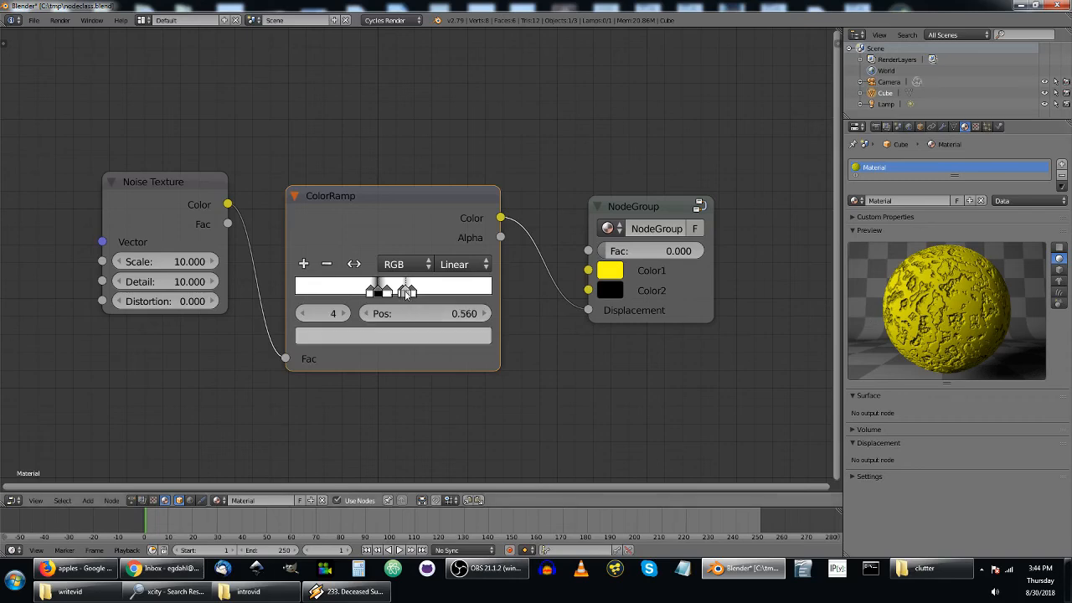
pyautogui.click(412, 332)
pyautogui.moveTo(450, 110); pyautogui.dragTo(450, 207)
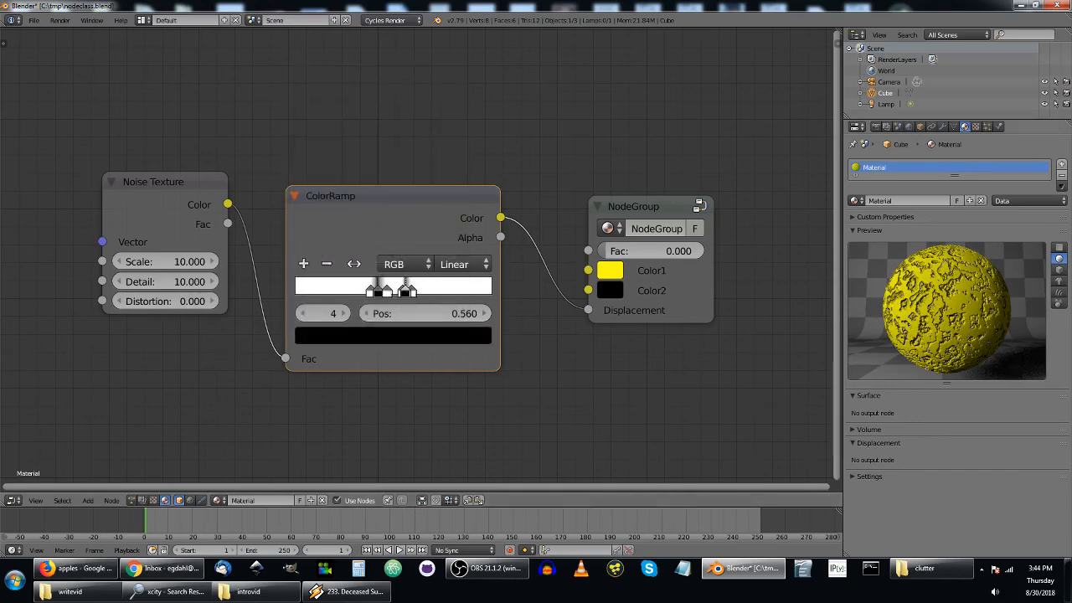